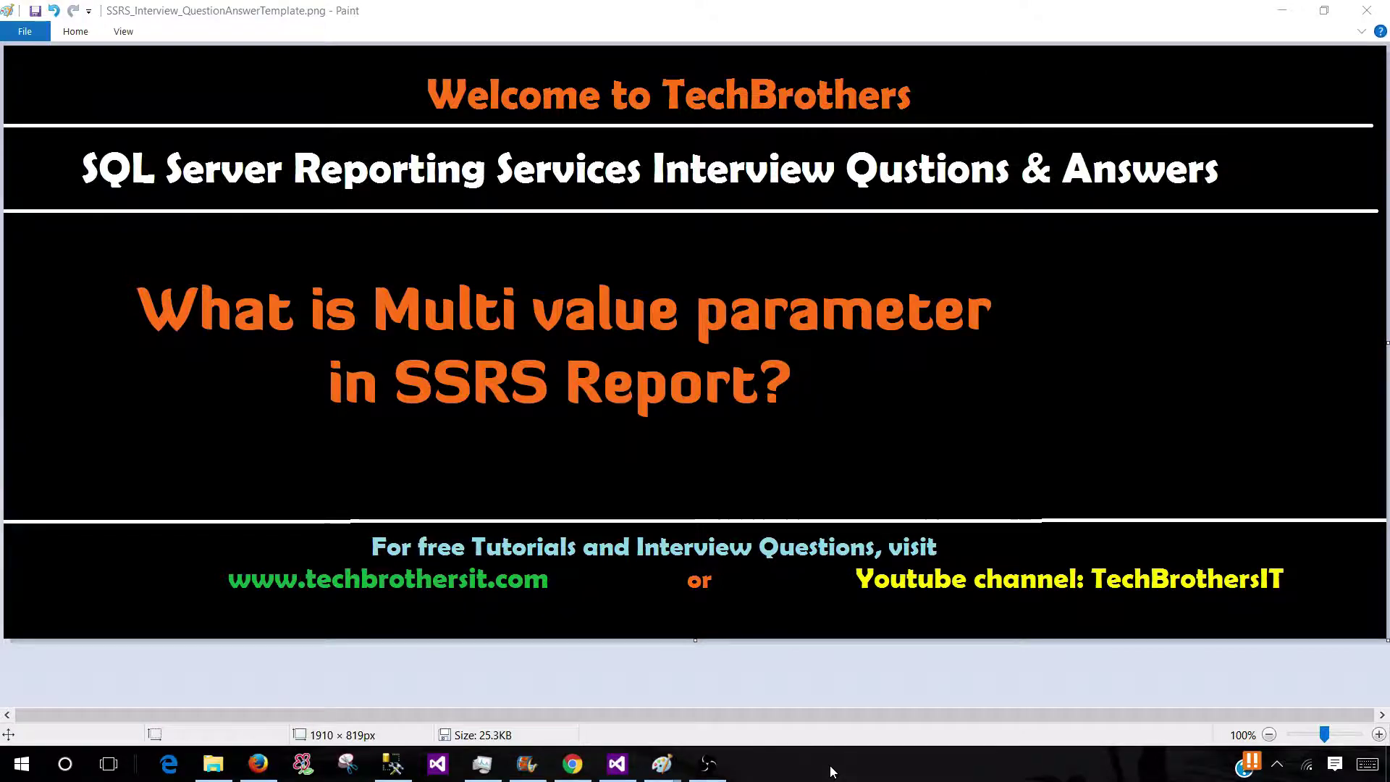
Step: Preview the multi-value region report and run it with all four regions selected
left_click(617, 764)
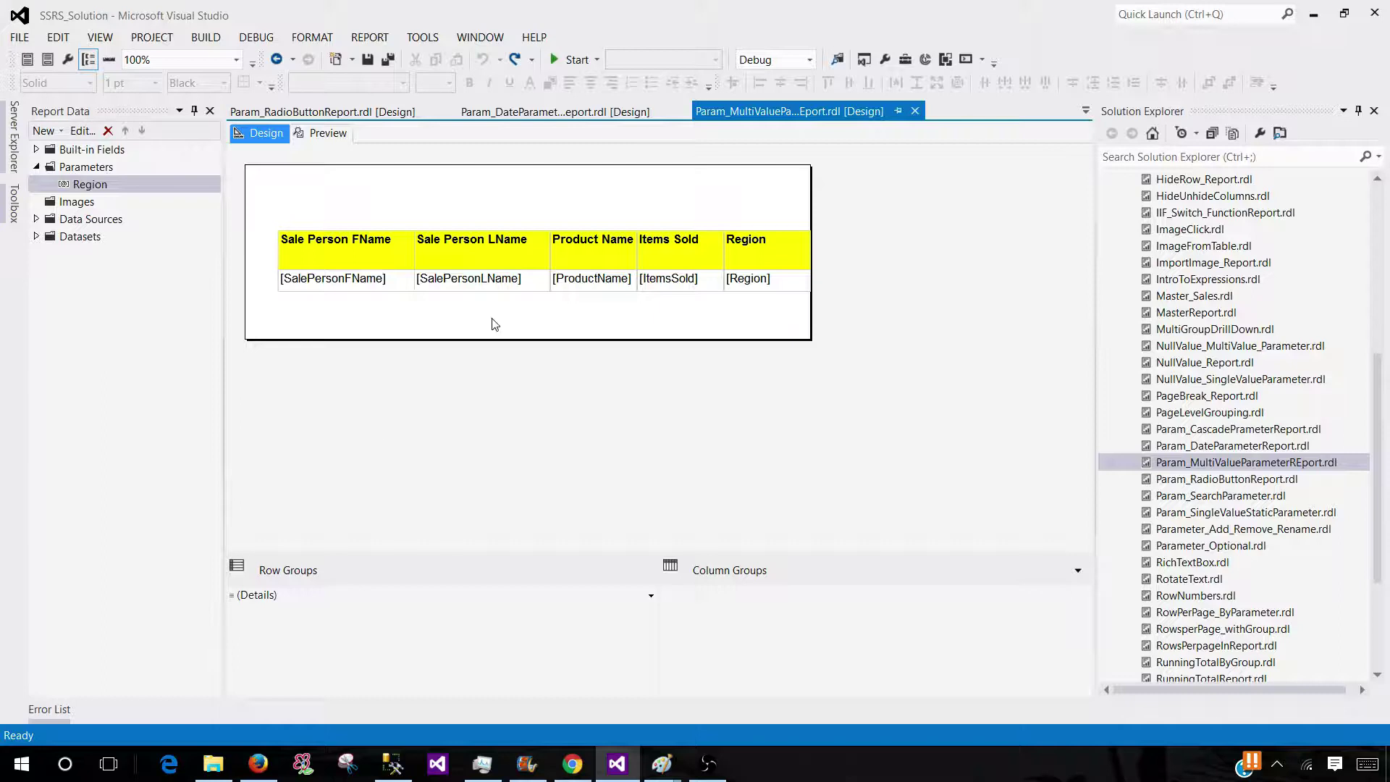
left_click(327, 134)
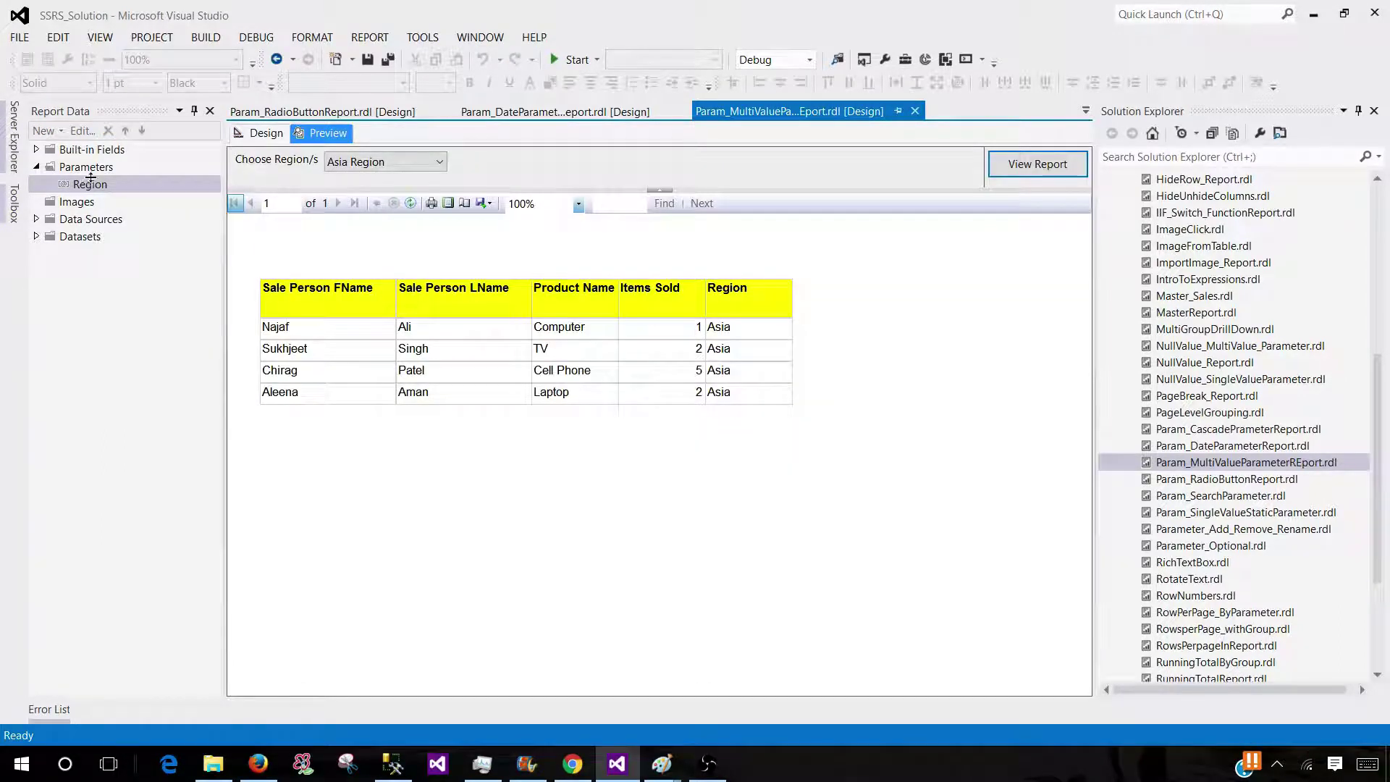
left_click(345, 165)
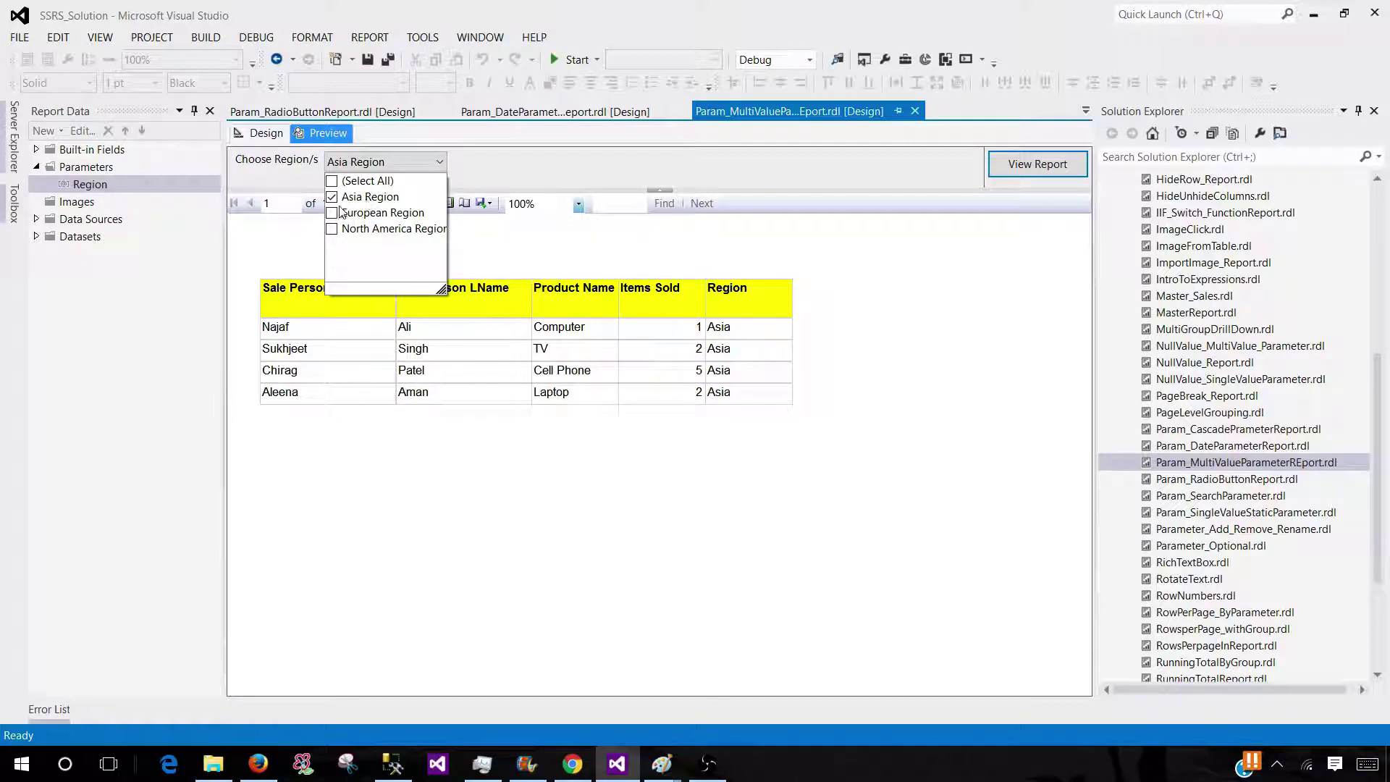
left_click(340, 212)
left_click(333, 228)
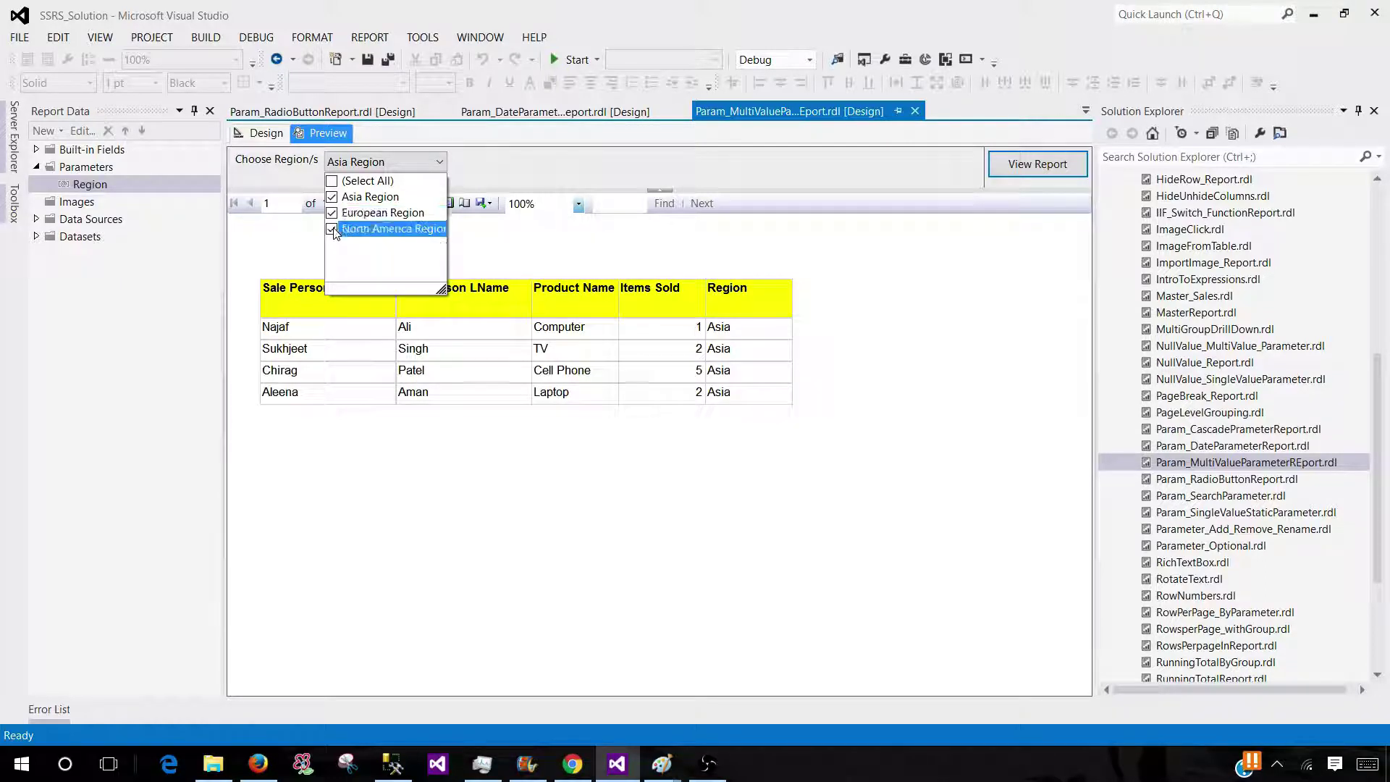
left_click(333, 182)
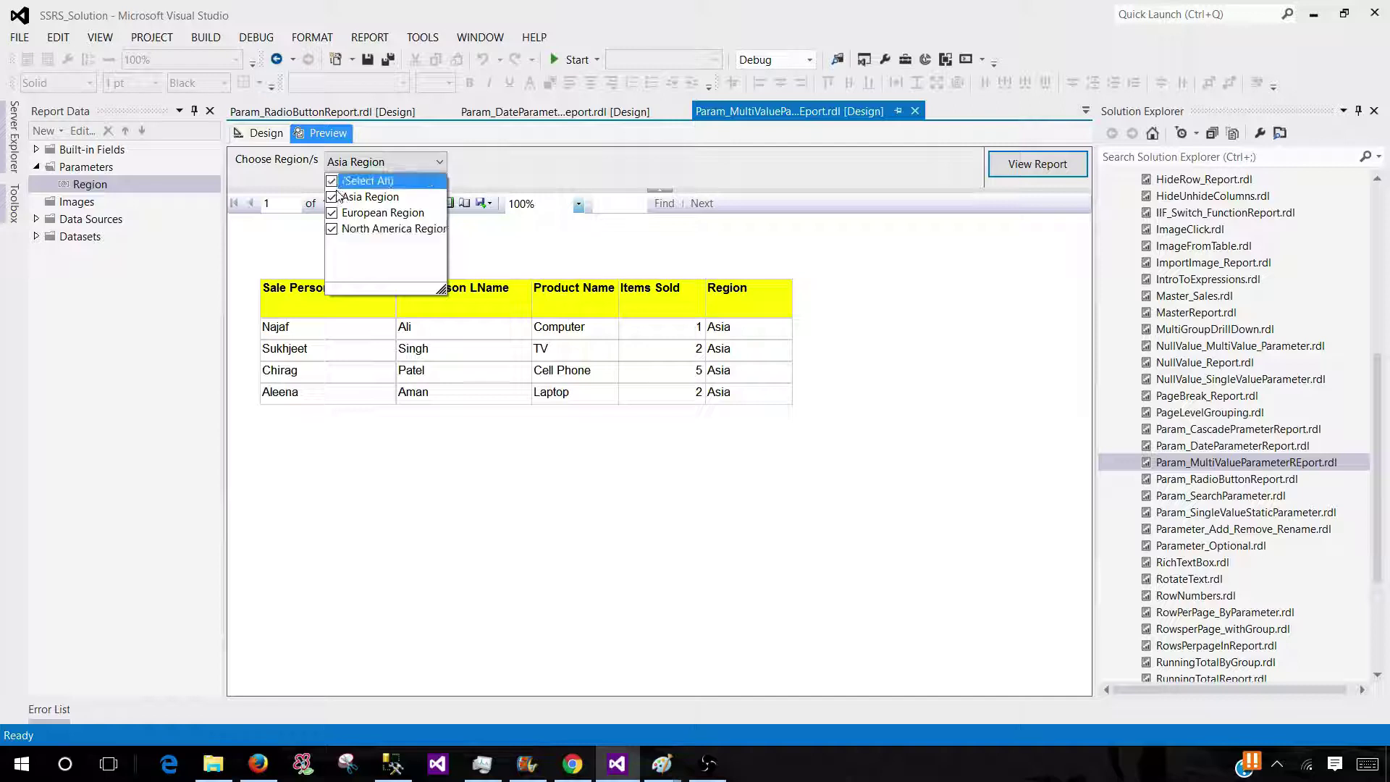
left_click(333, 197)
left_click(333, 213)
left_click(333, 229)
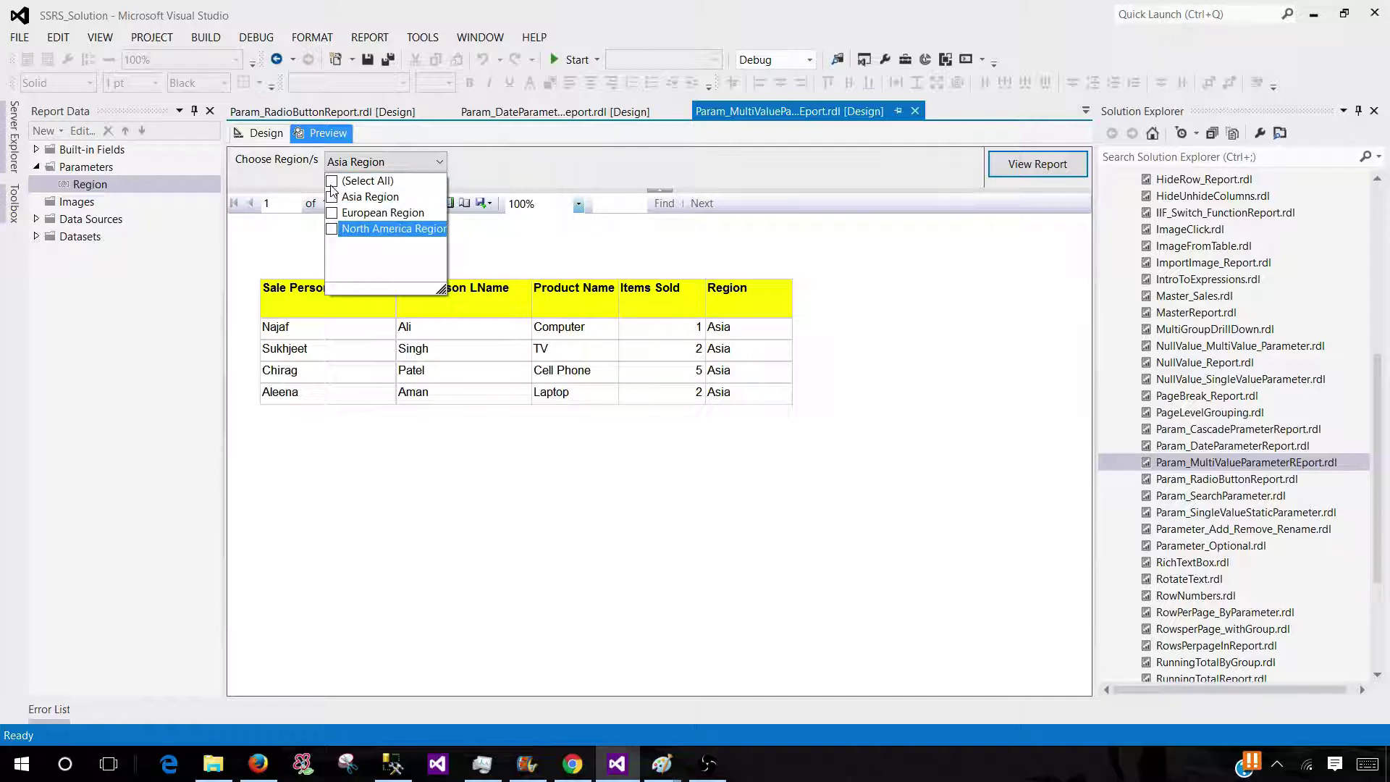
left_click(333, 181)
left_click(1055, 158)
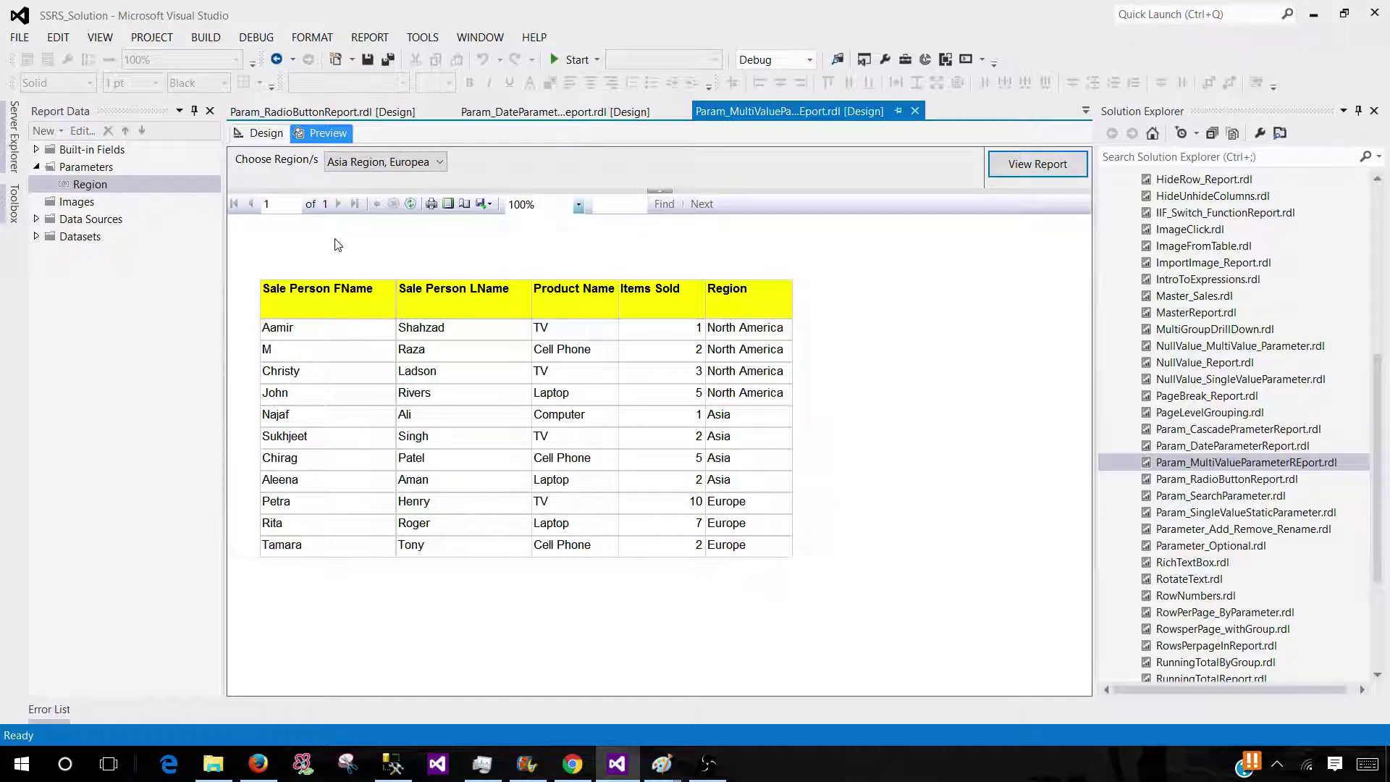
Step: Rerun the report for European Region only, then go back to the design layout
left_click(364, 166)
left_click(333, 183)
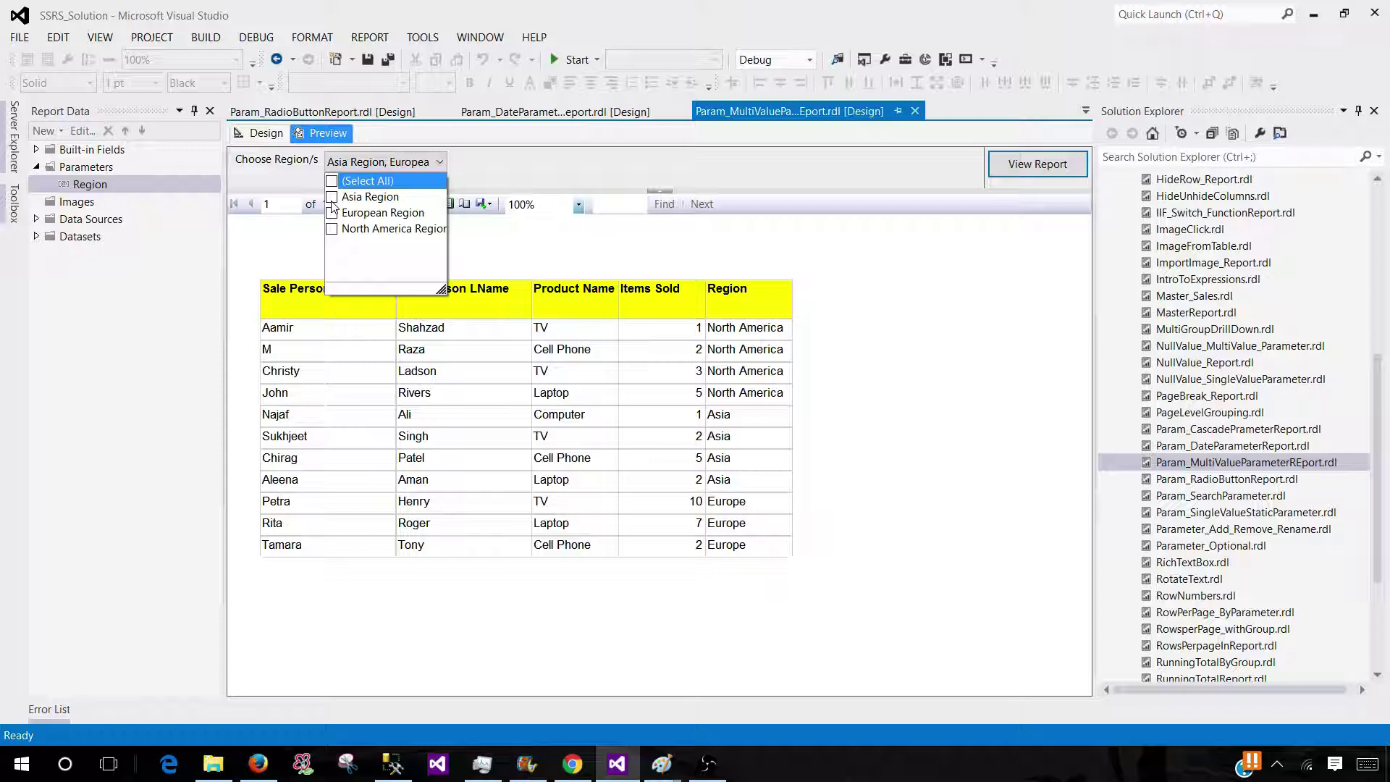
left_click(332, 213)
left_click(1040, 167)
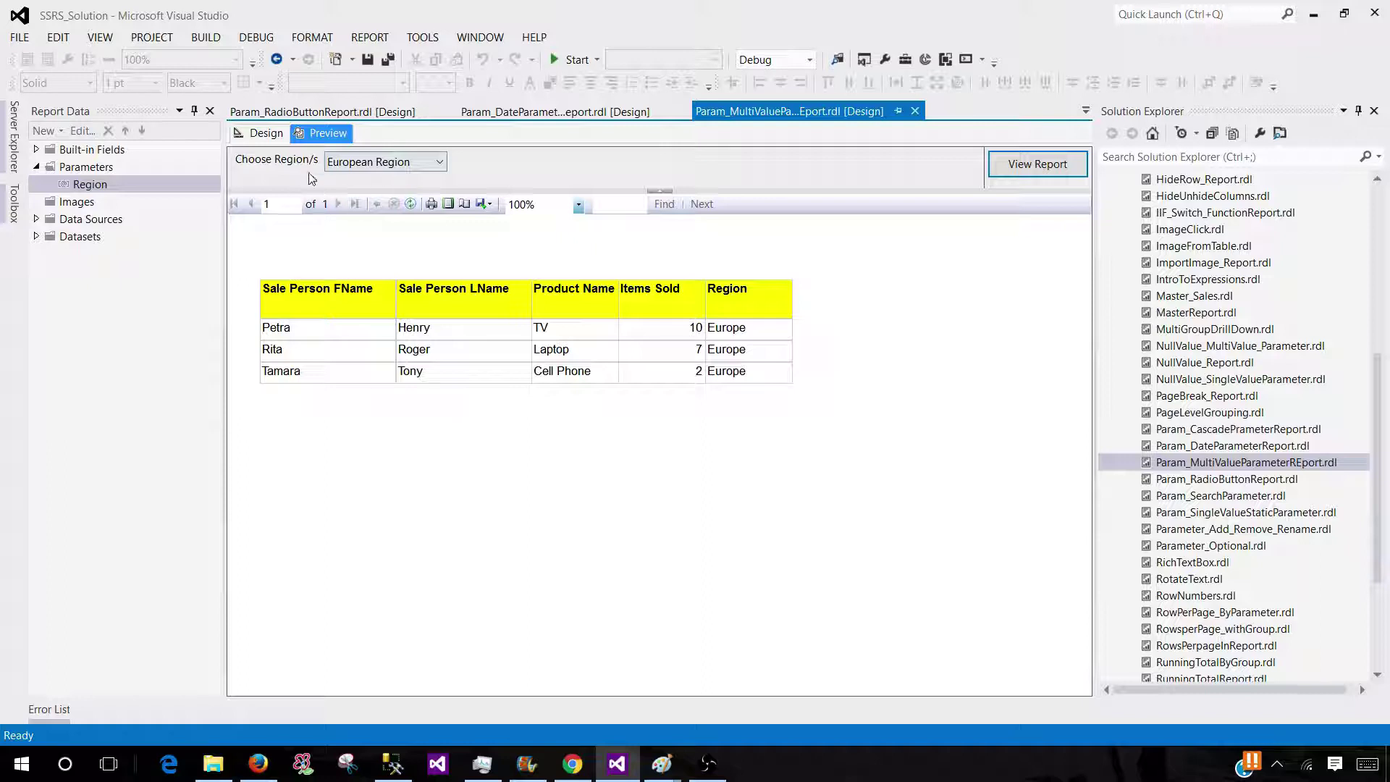
left_click(328, 165)
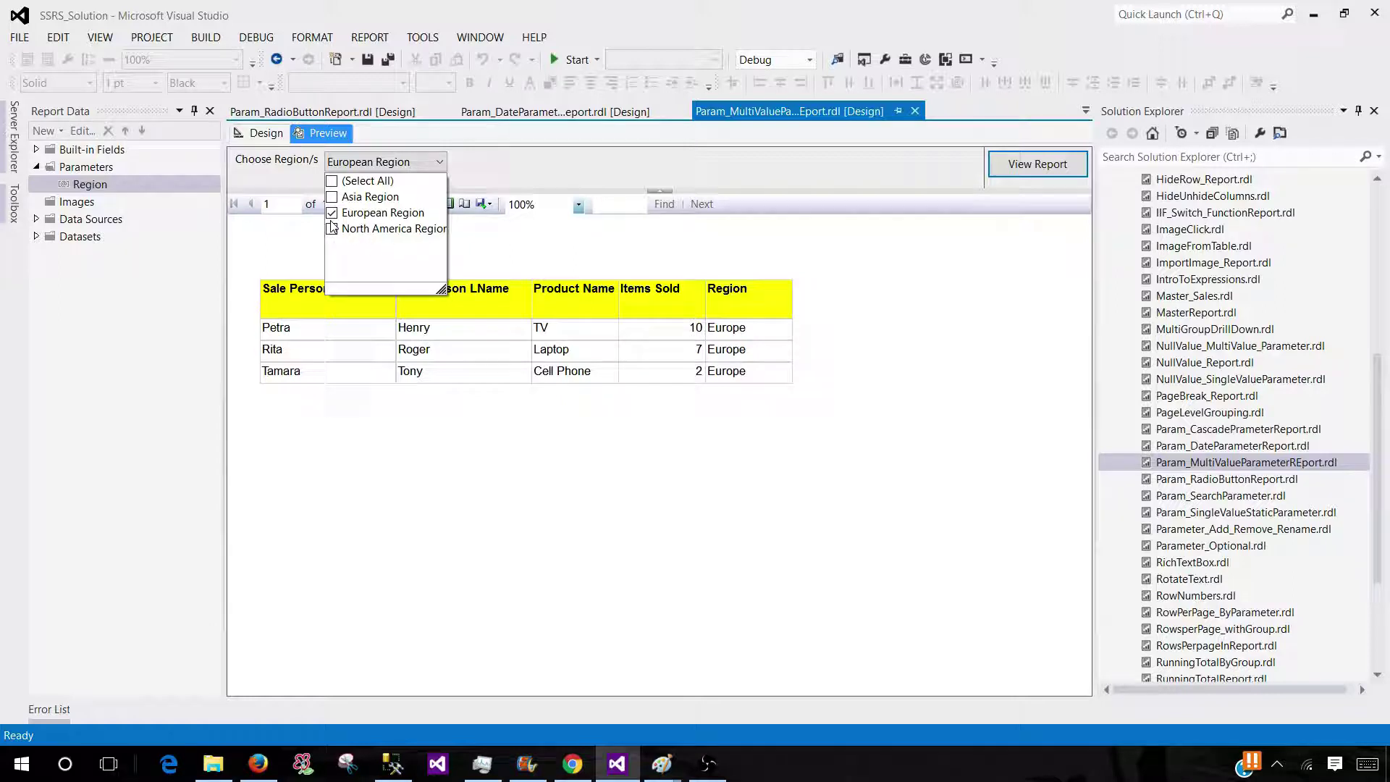
left_click(266, 172)
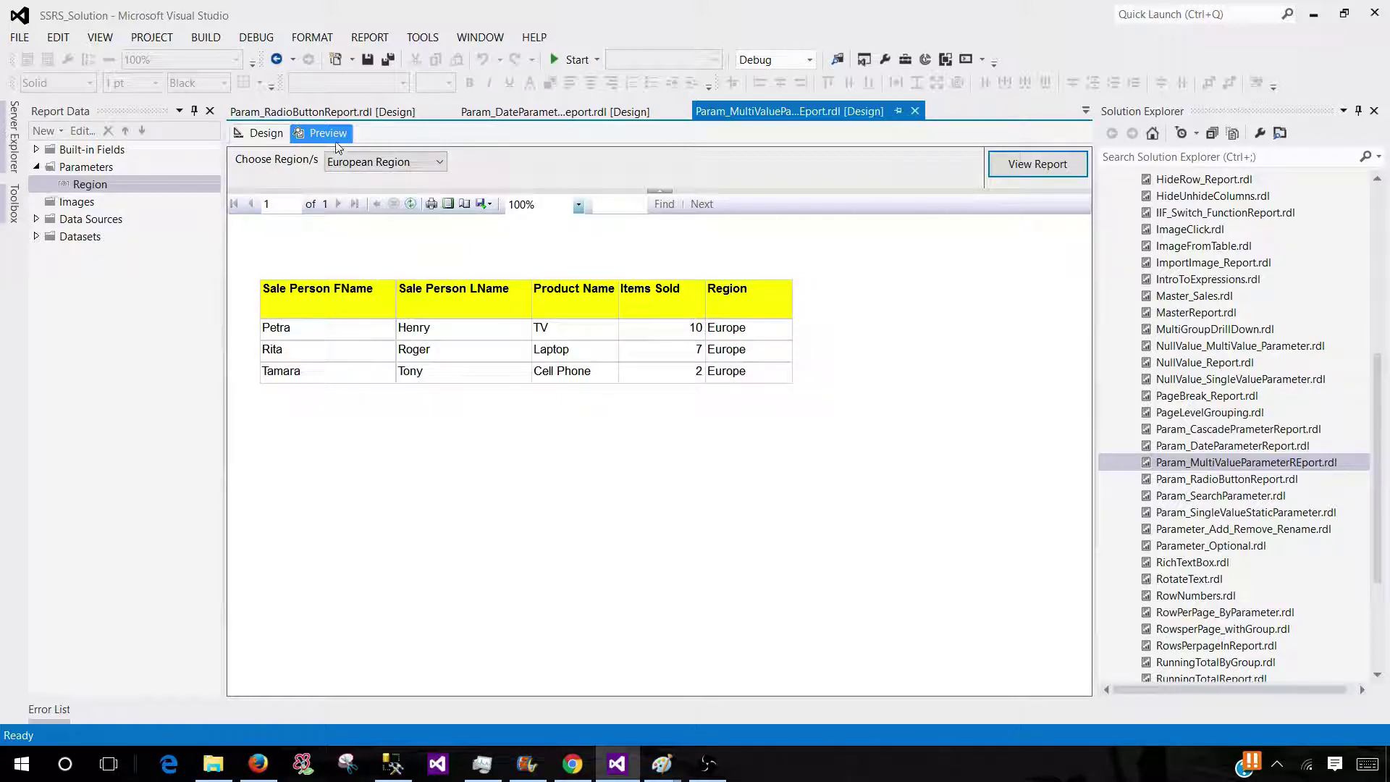
left_click(262, 134)
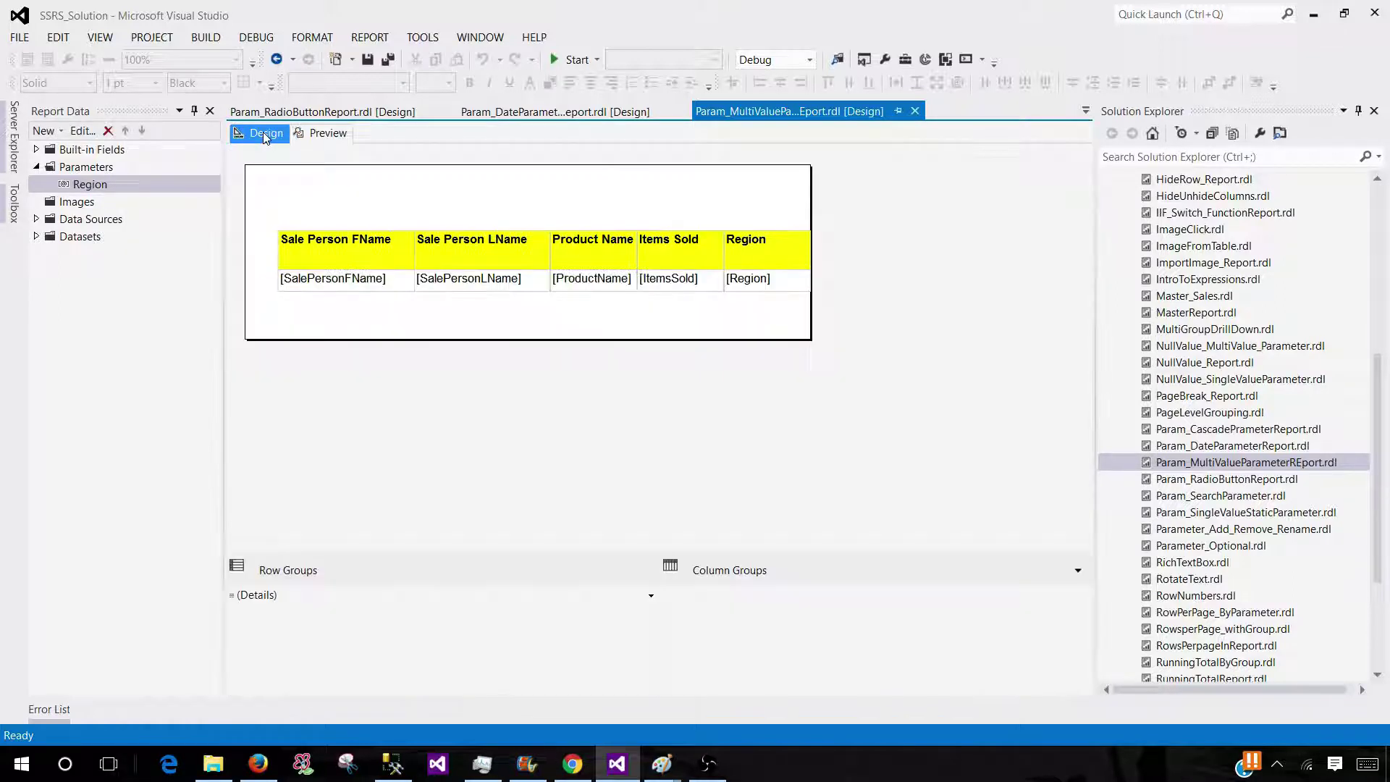
Step: Switch the Region parameter's available values from the DSET_Region_Parameter query to None
right_click(93, 186)
left_click(142, 216)
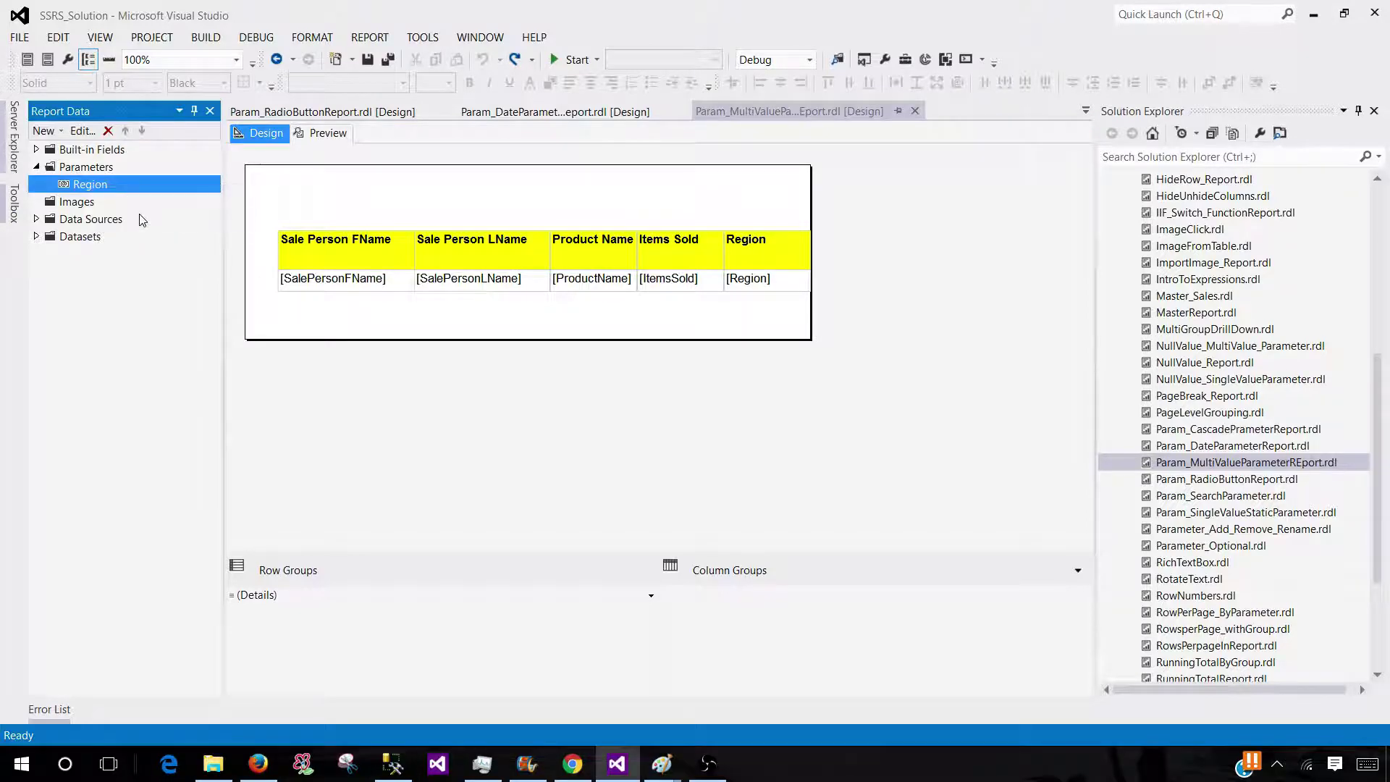
left_click(440, 107)
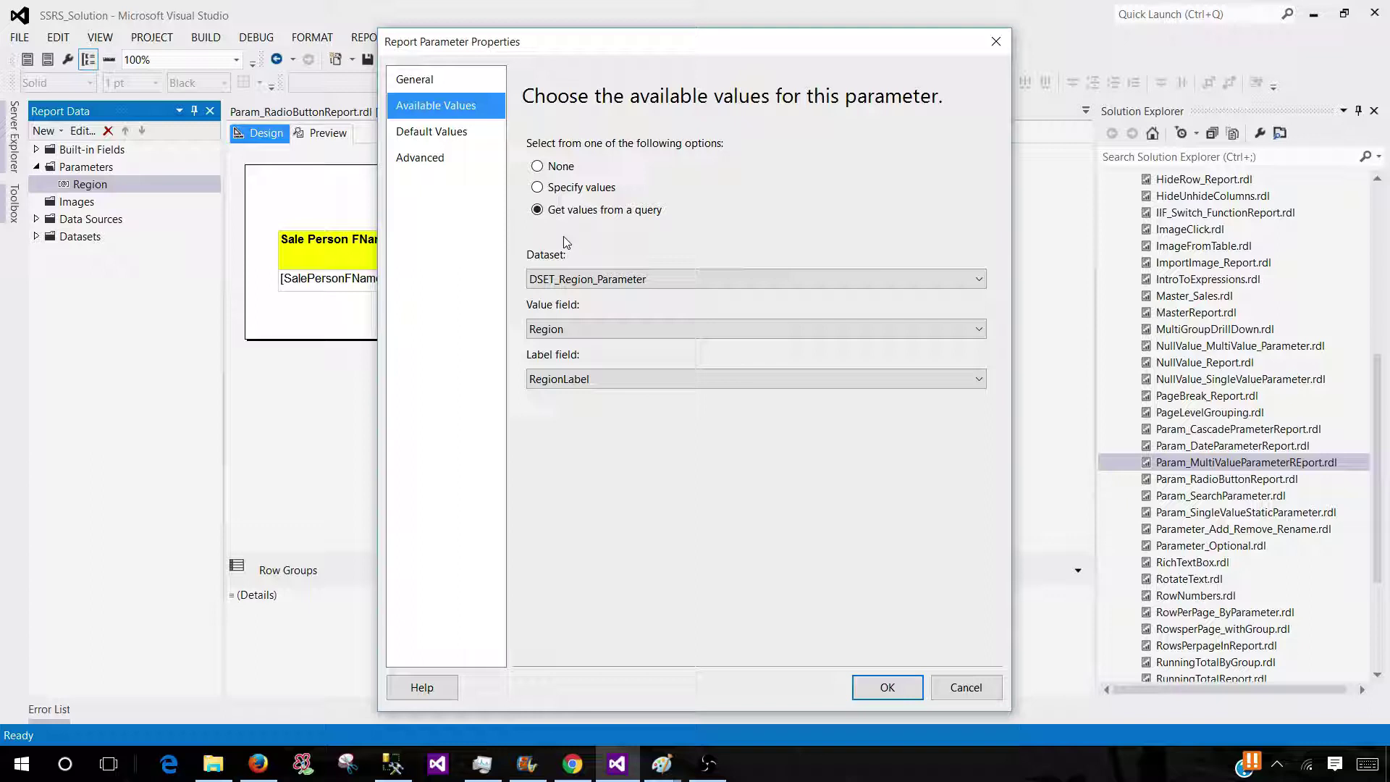
left_click(537, 168)
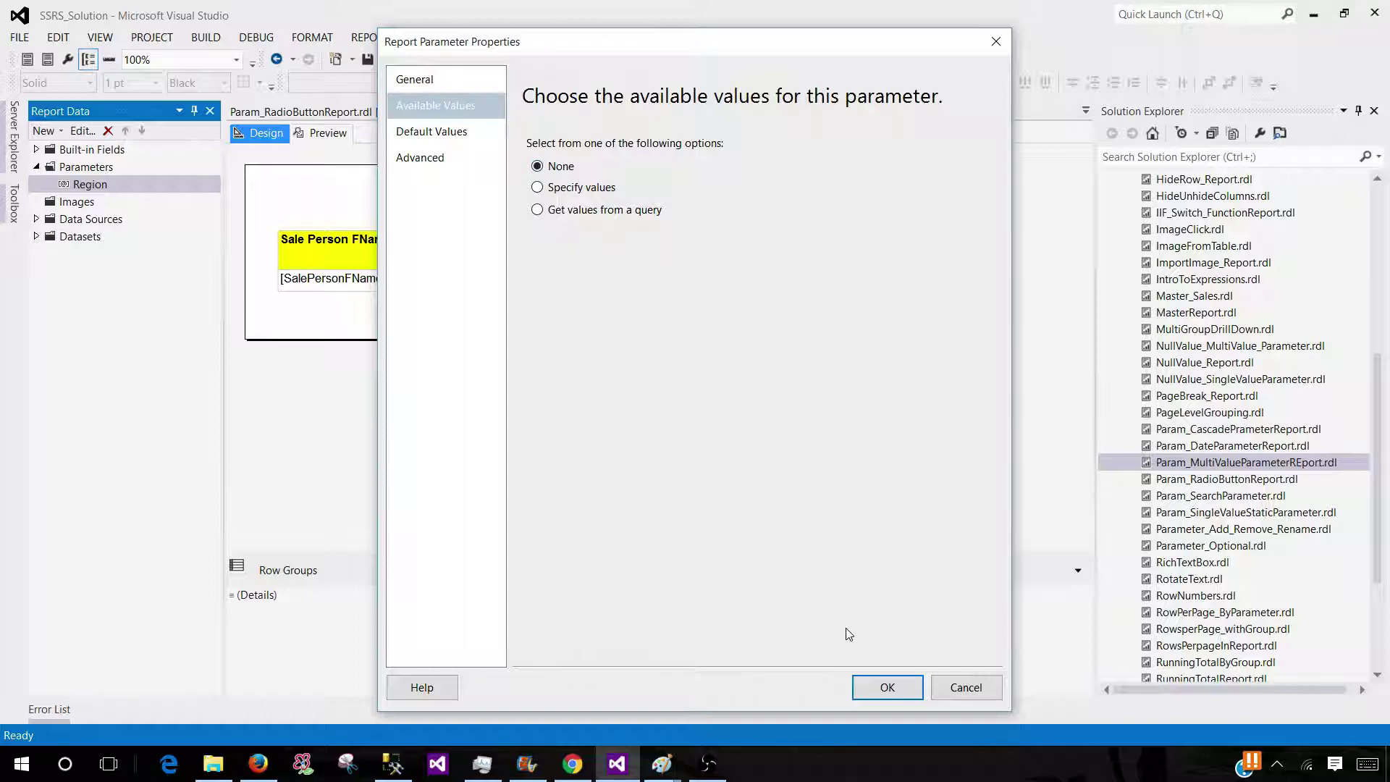
left_click(885, 687)
Step: Preview the report with the Region text replaced by Asia and Europe on separate lines
left_click(322, 134)
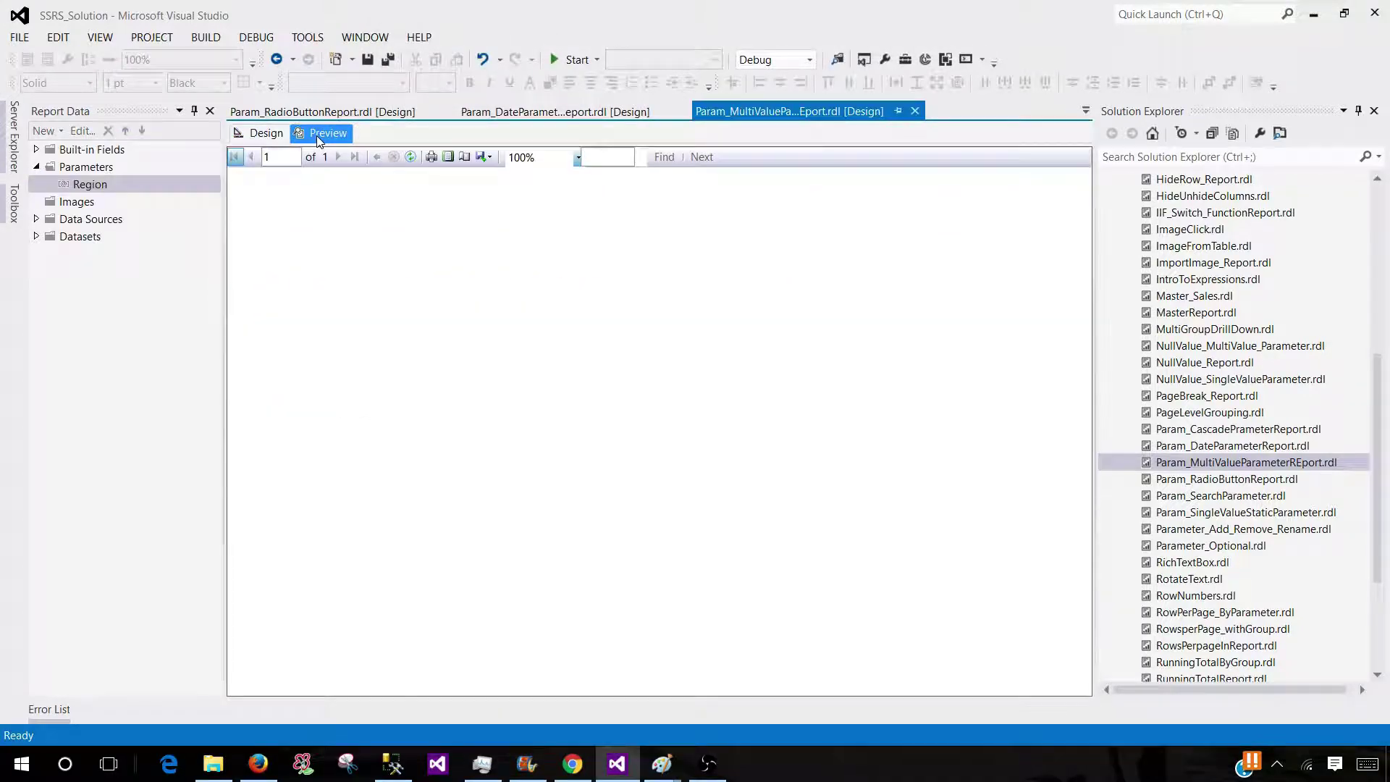
left_click(386, 162)
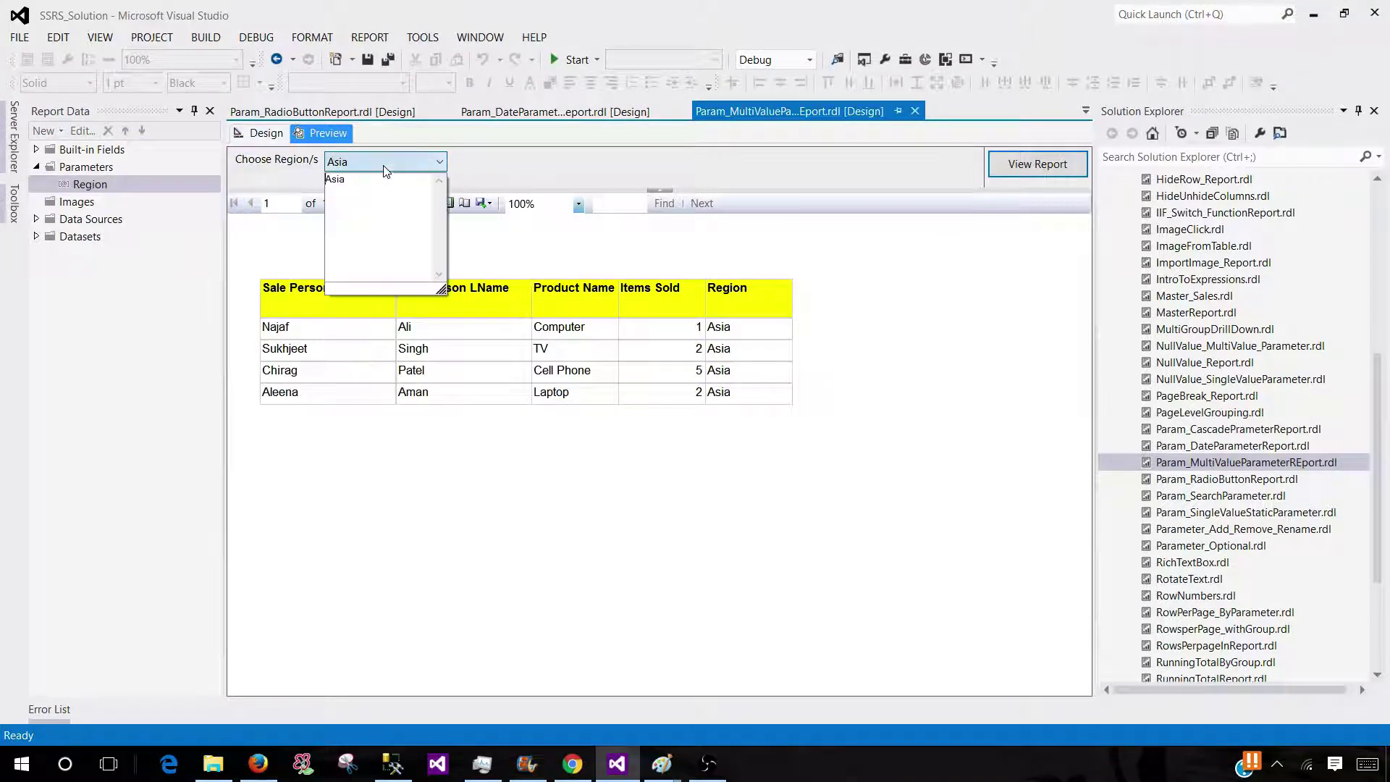
left_click_drag(355, 180, 326, 180)
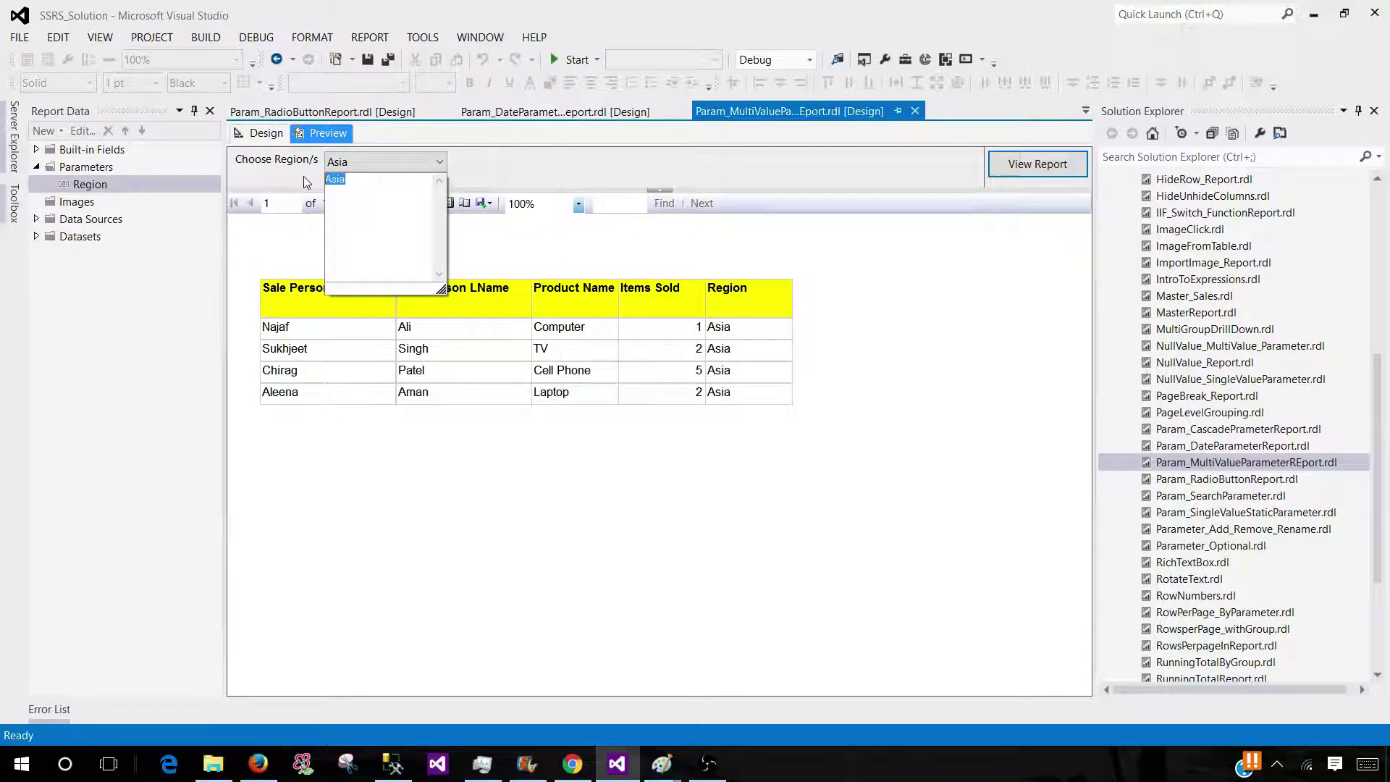
key("BackSpace")
type("Asia ")
type("Europe")
left_click(1038, 164)
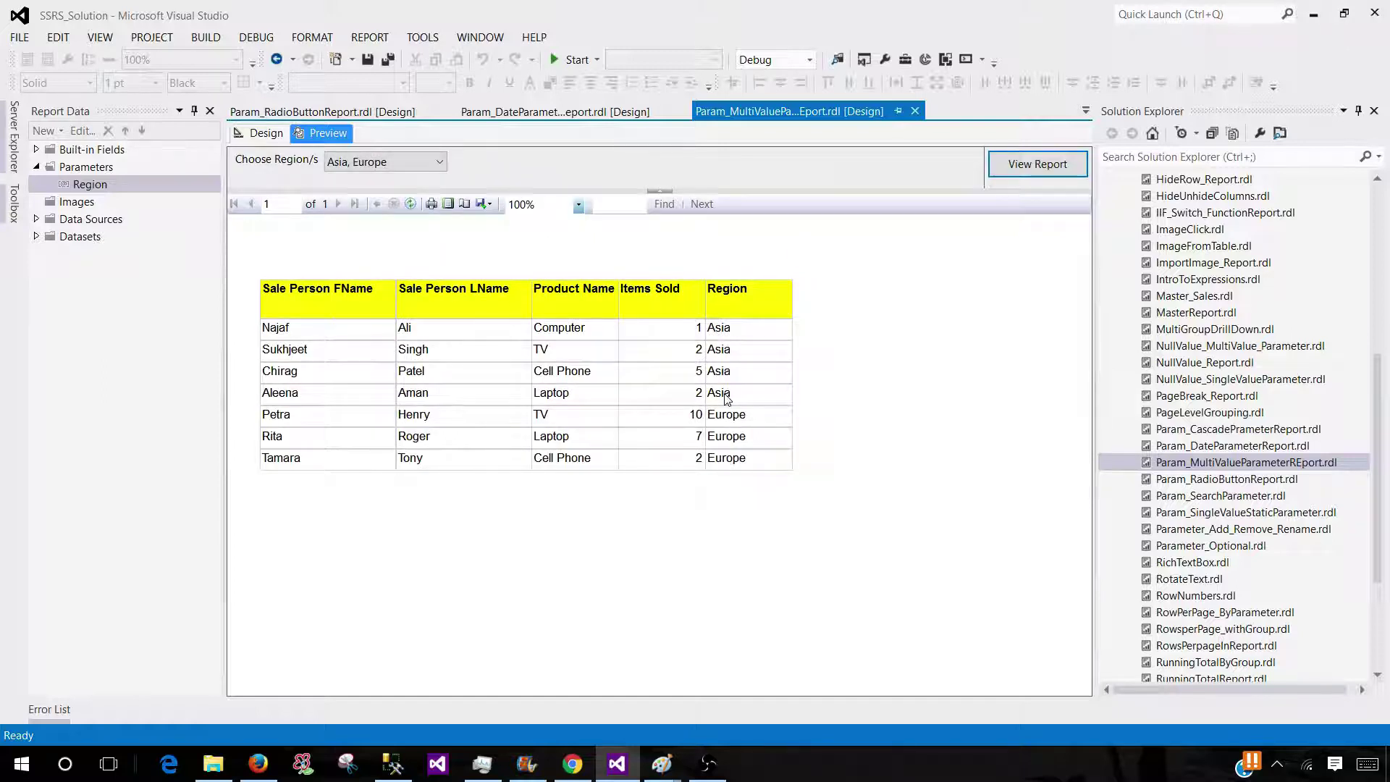
Step: Change the Region parameter's default from Asia to No default value
left_click(263, 137)
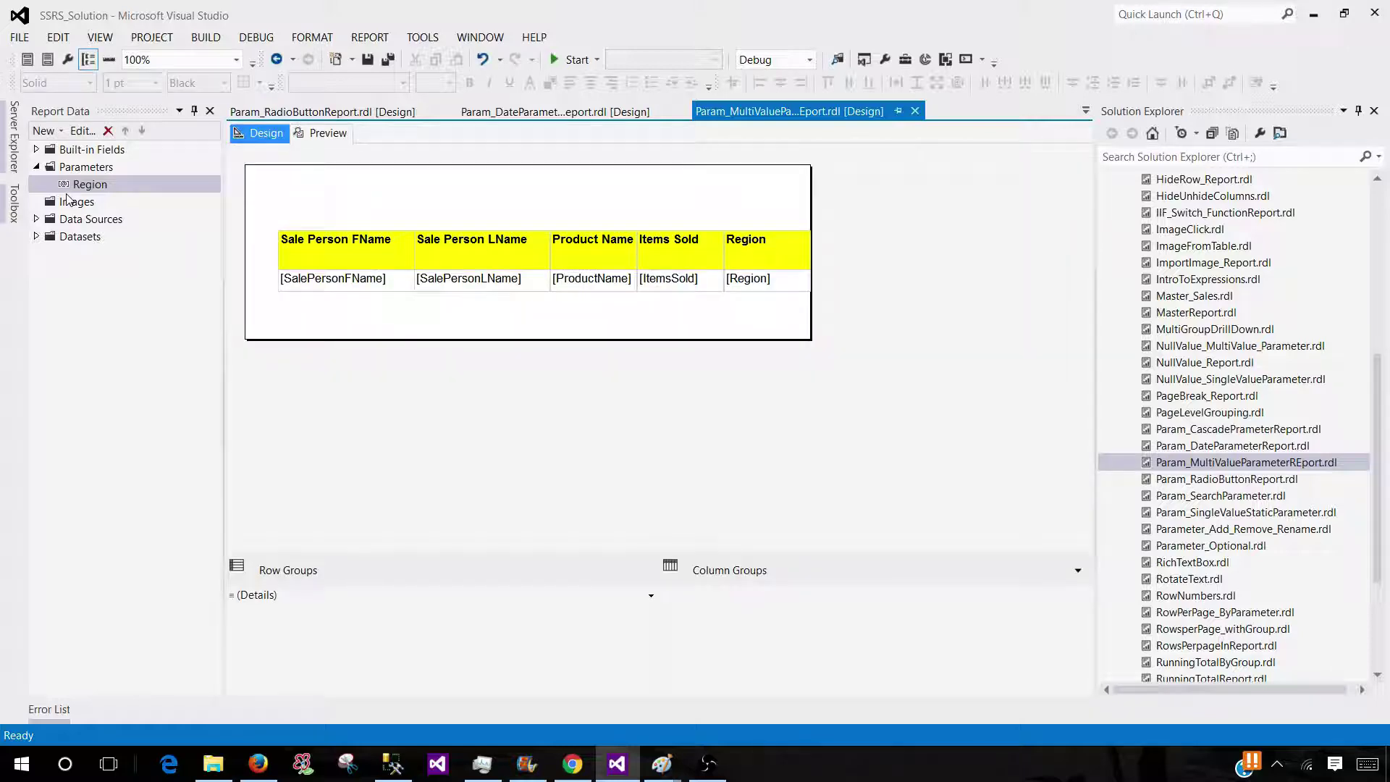
right_click(94, 186)
left_click(134, 219)
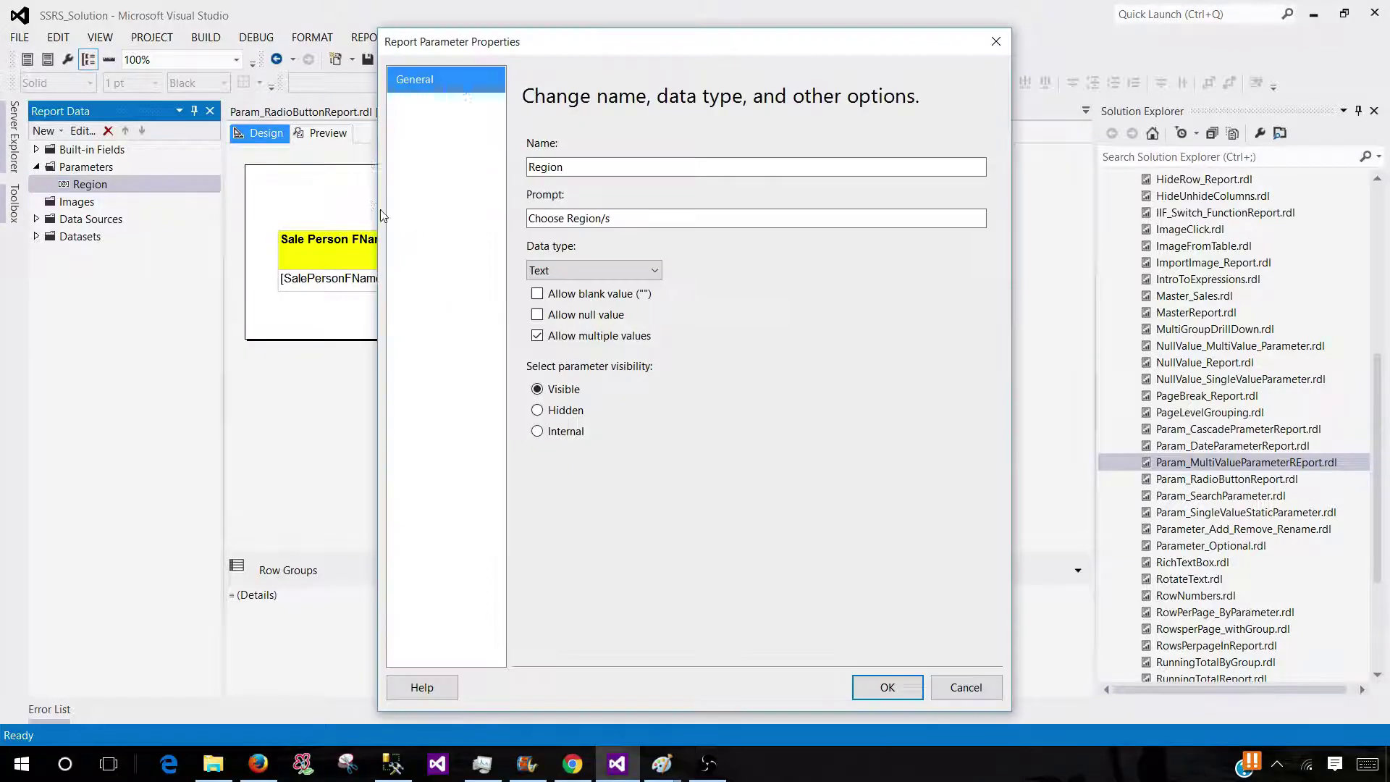
left_click(431, 131)
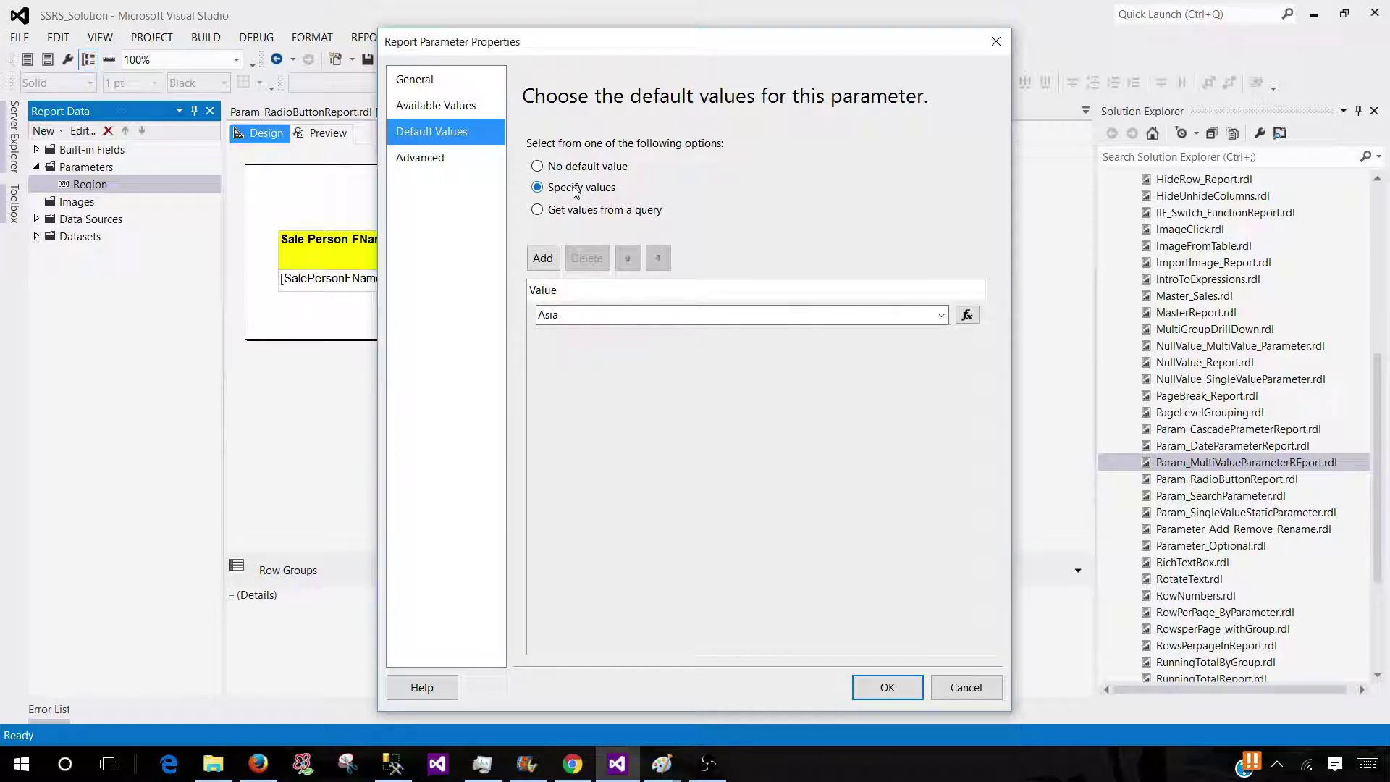
left_click(537, 167)
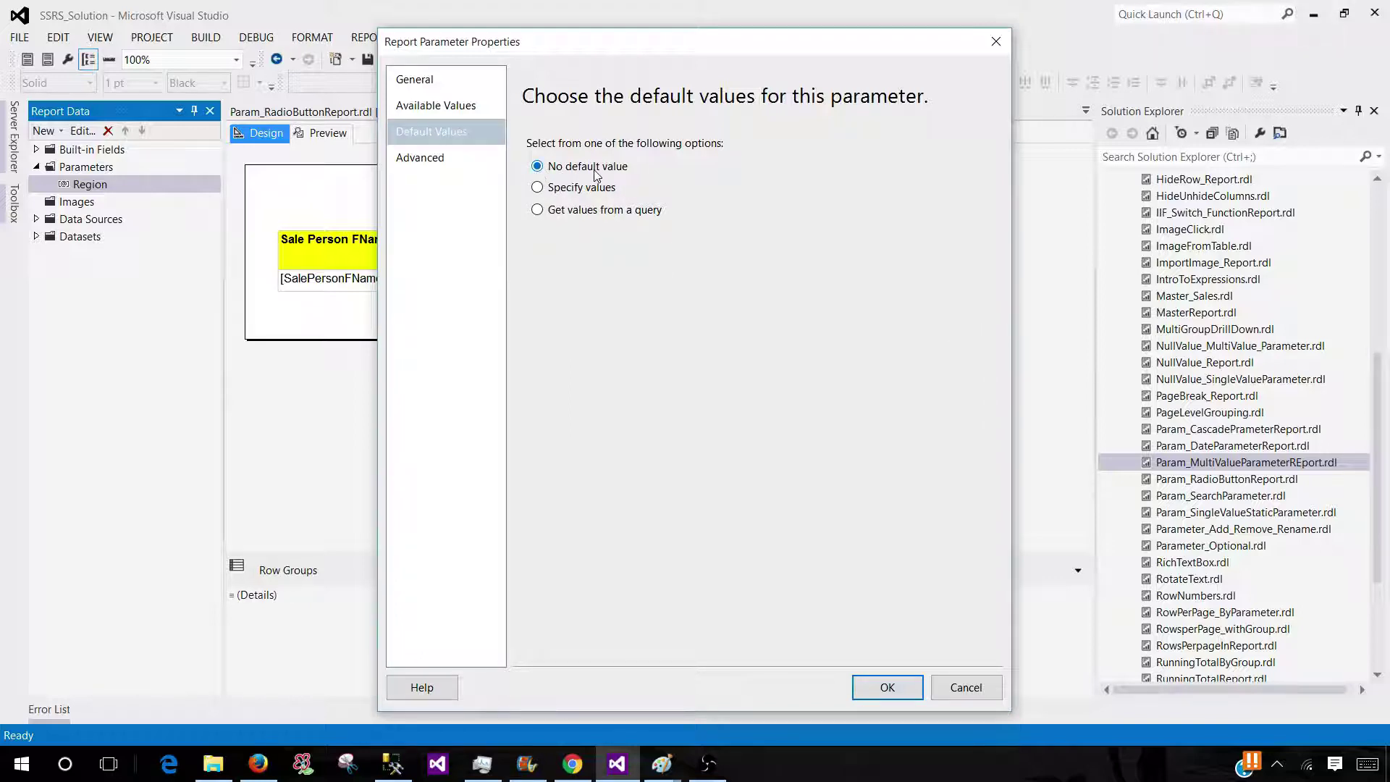
left_click(887, 687)
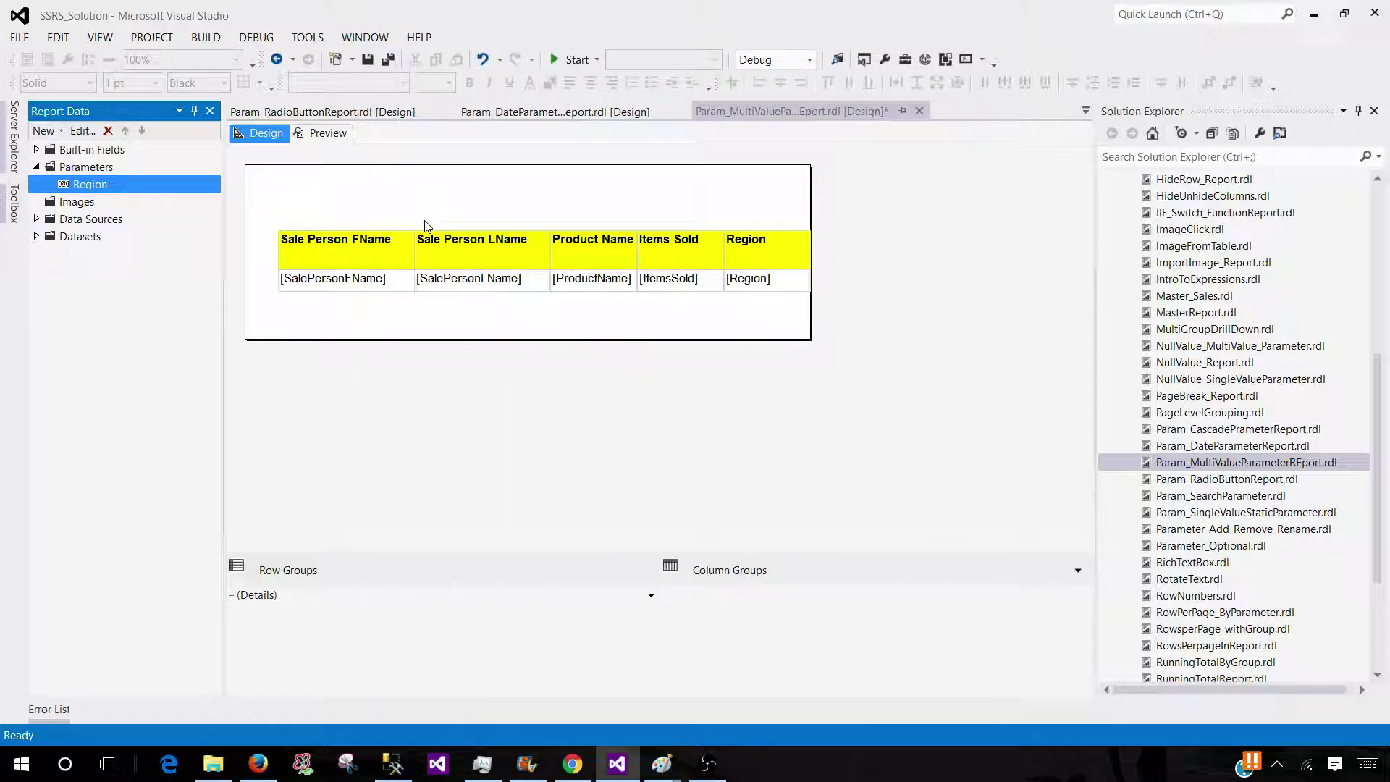
Step: Preview with Asia and Europe typed into the empty Region box, then return to design
left_click(324, 133)
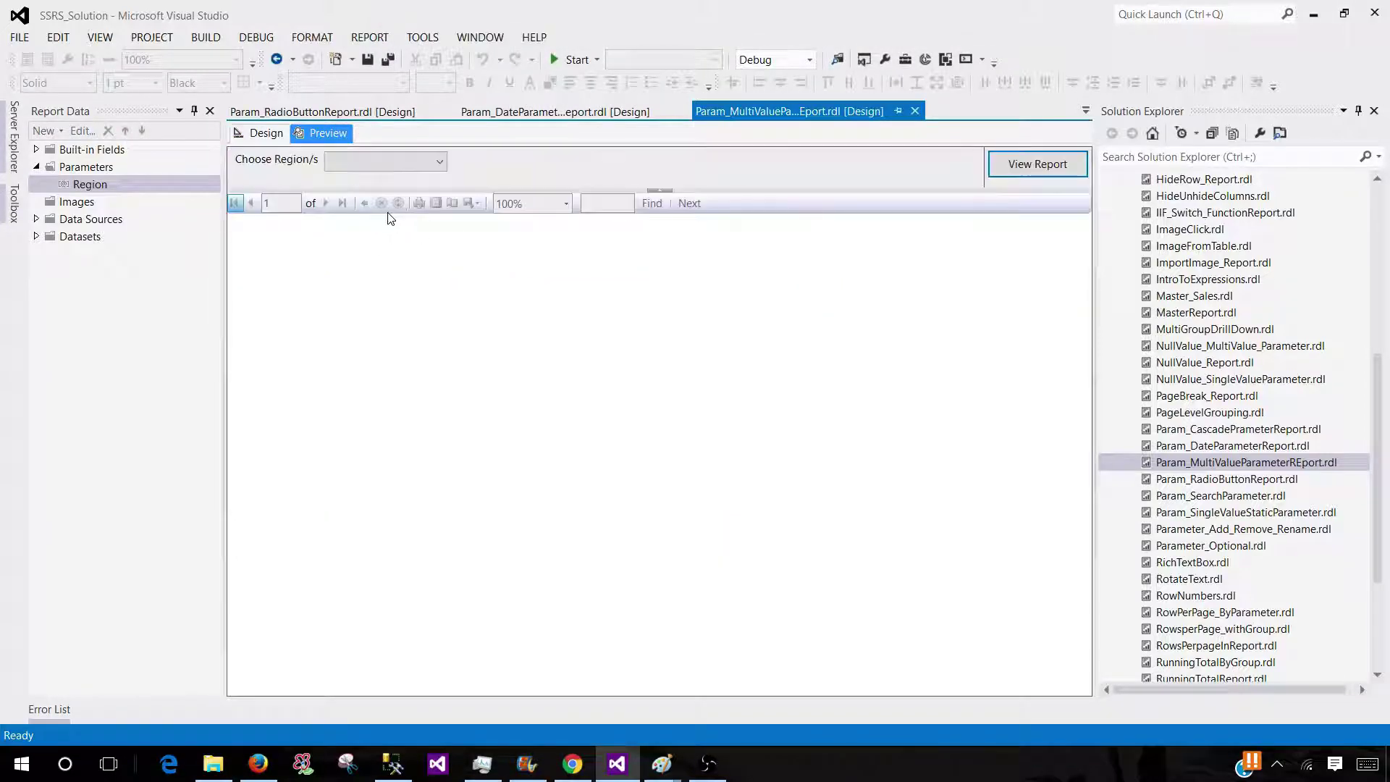
left_click(366, 161)
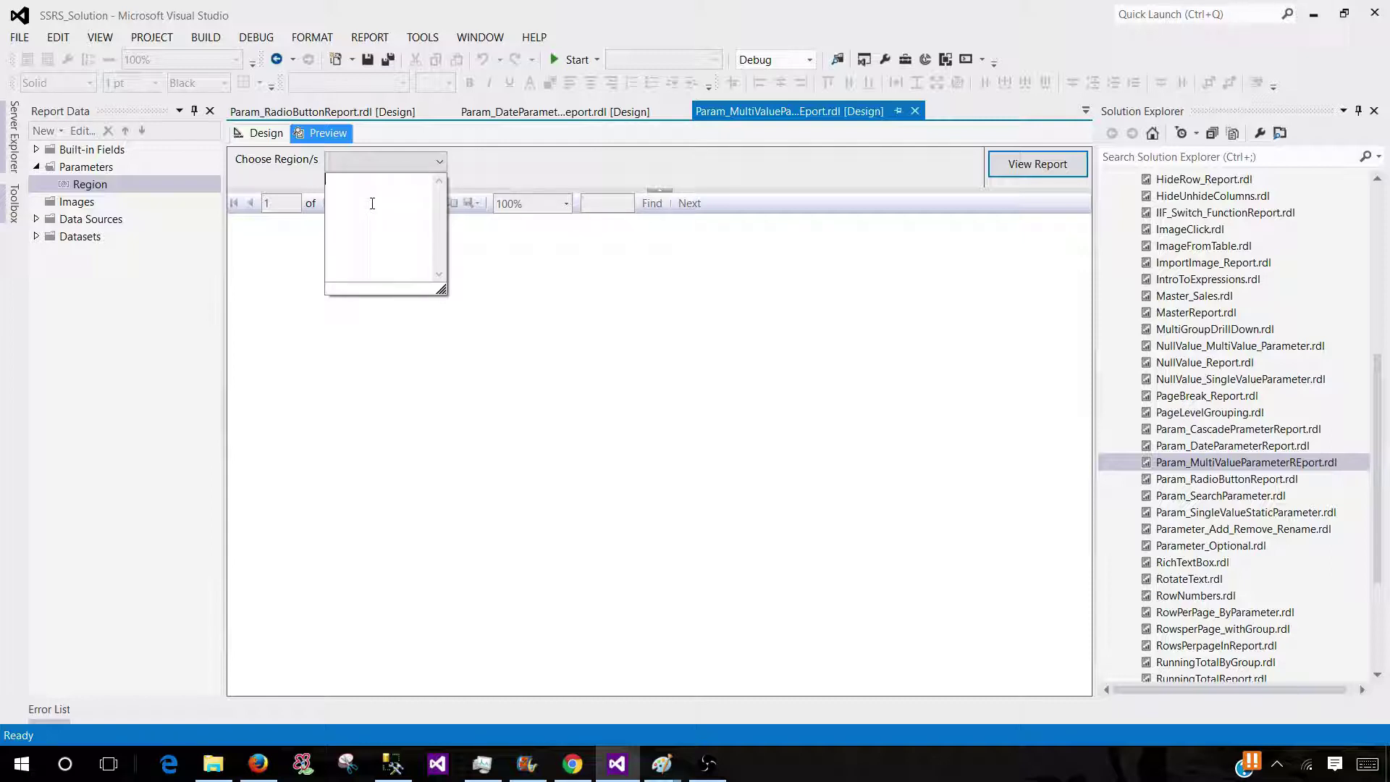
type("Asia ")
type("Europe")
left_click(1051, 168)
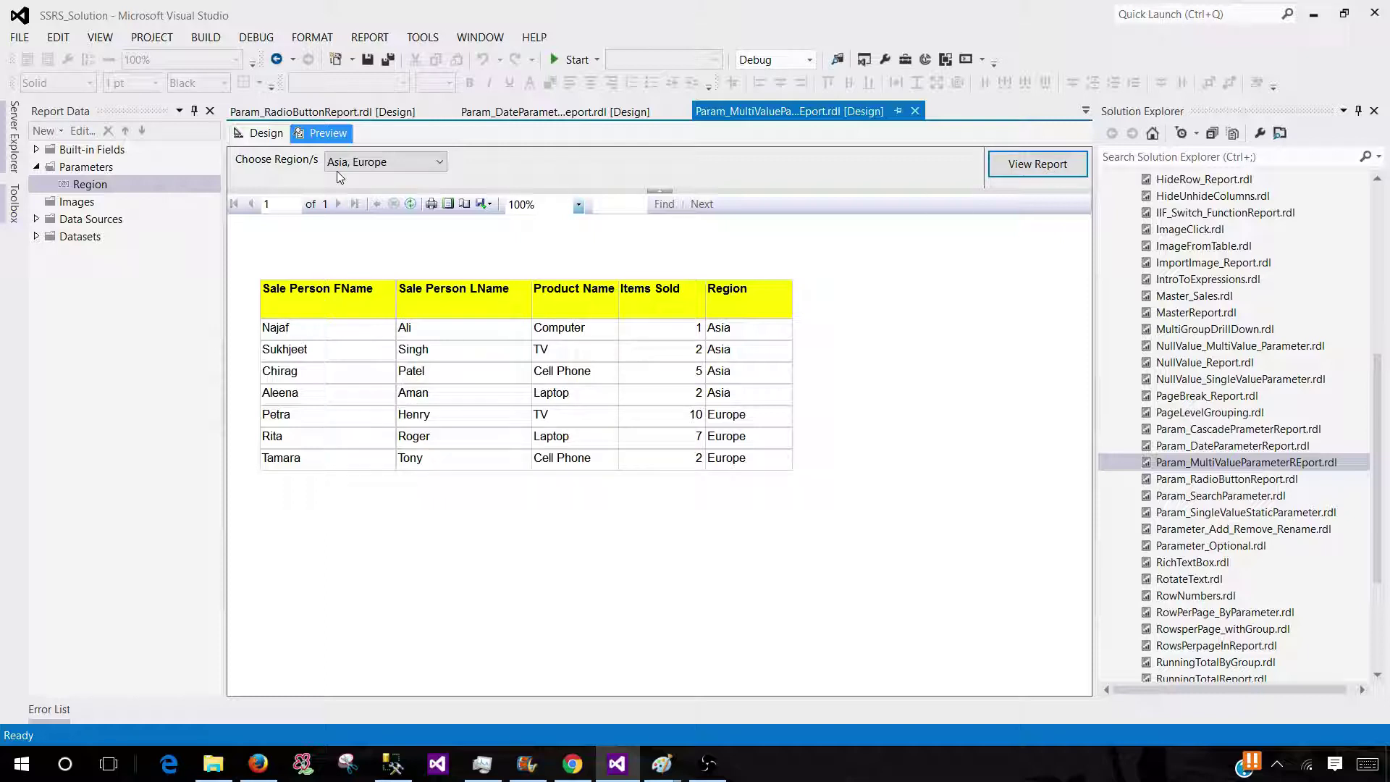
left_click(363, 162)
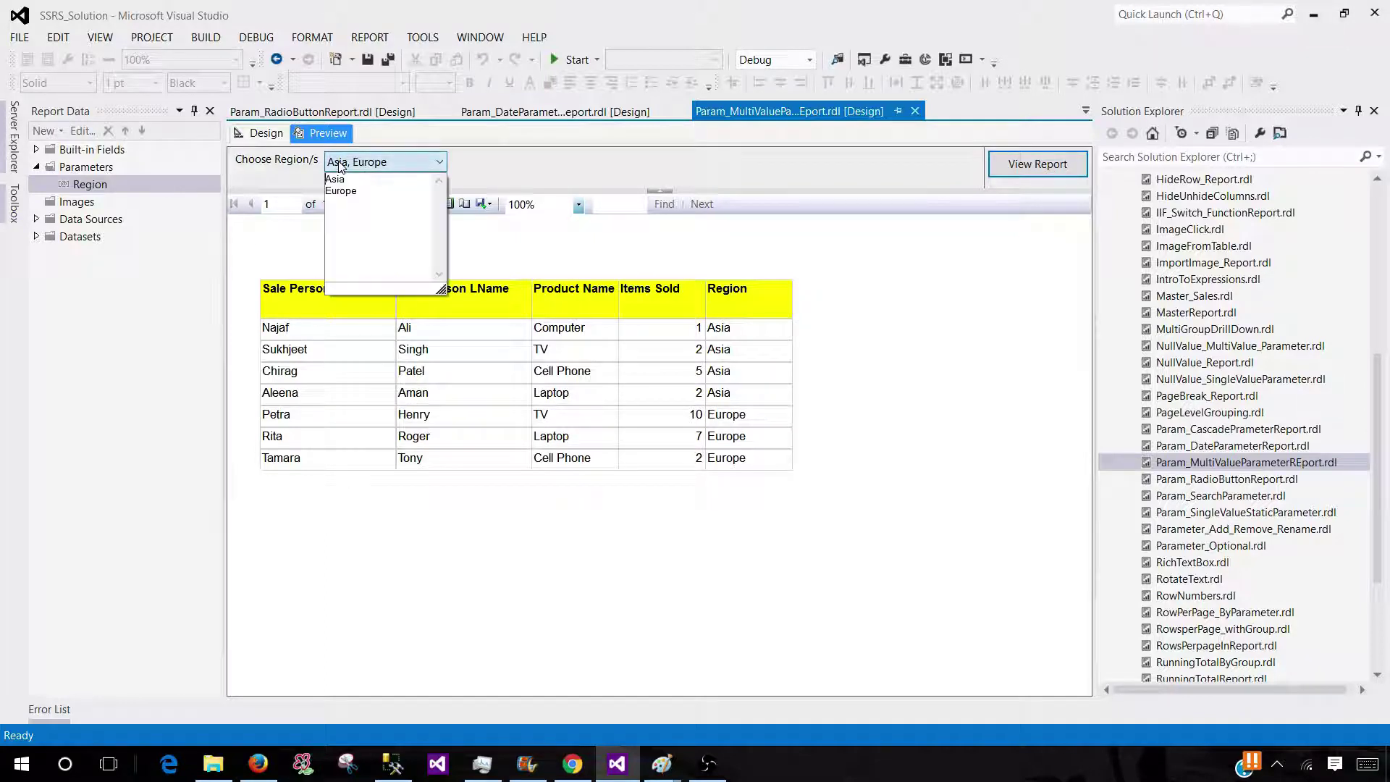
left_click_drag(386, 193, 291, 165)
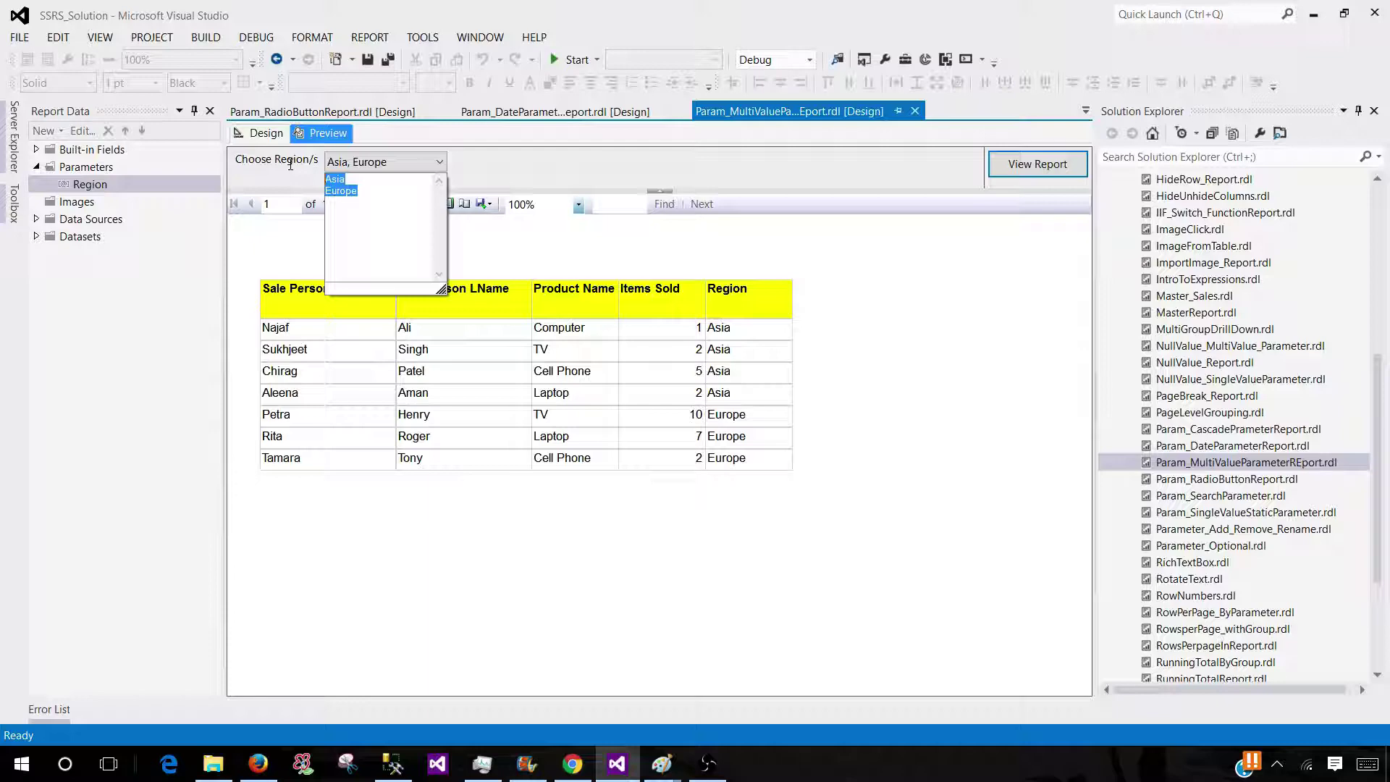
left_click(290, 168)
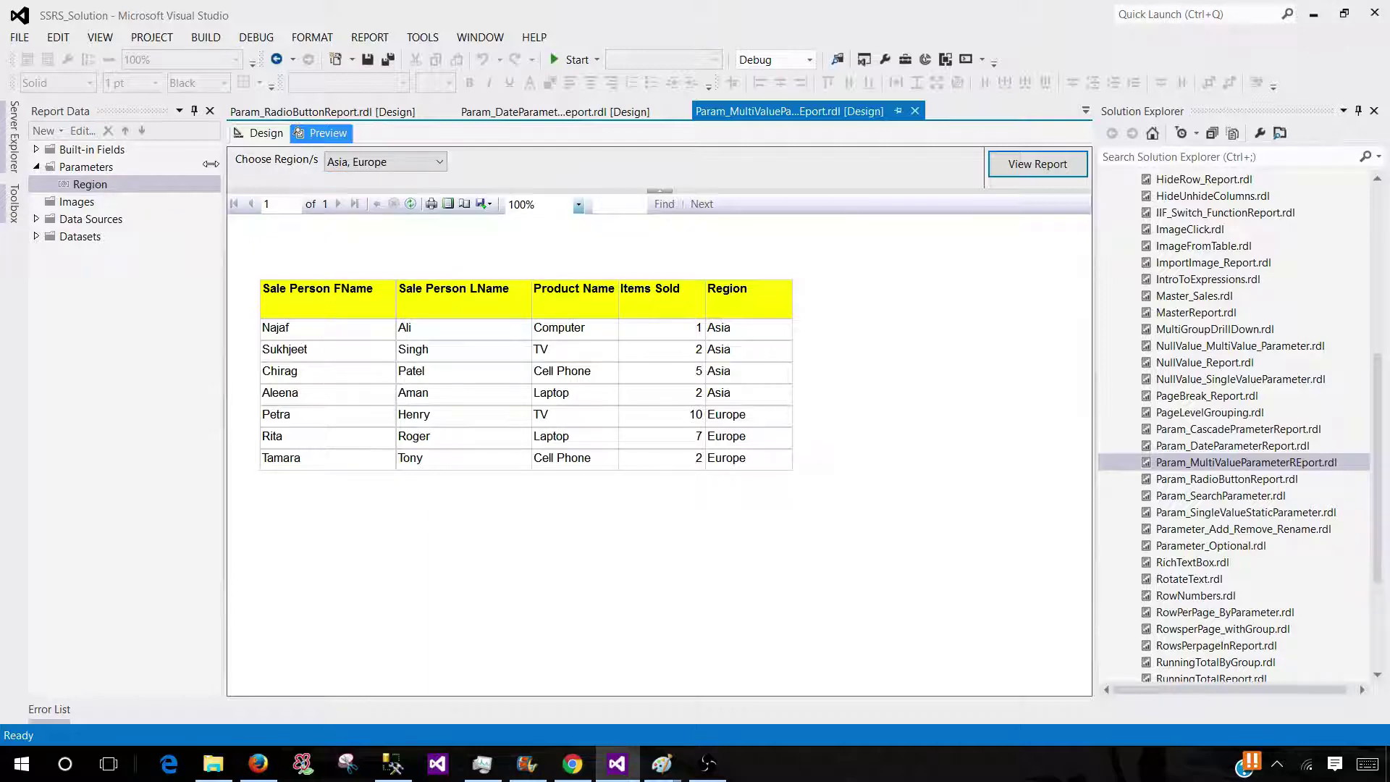
left_click(255, 134)
Step: Populate Region's available values from DSET_Region_Parameter, value field RegionLabel, label field Region
right_click(110, 185)
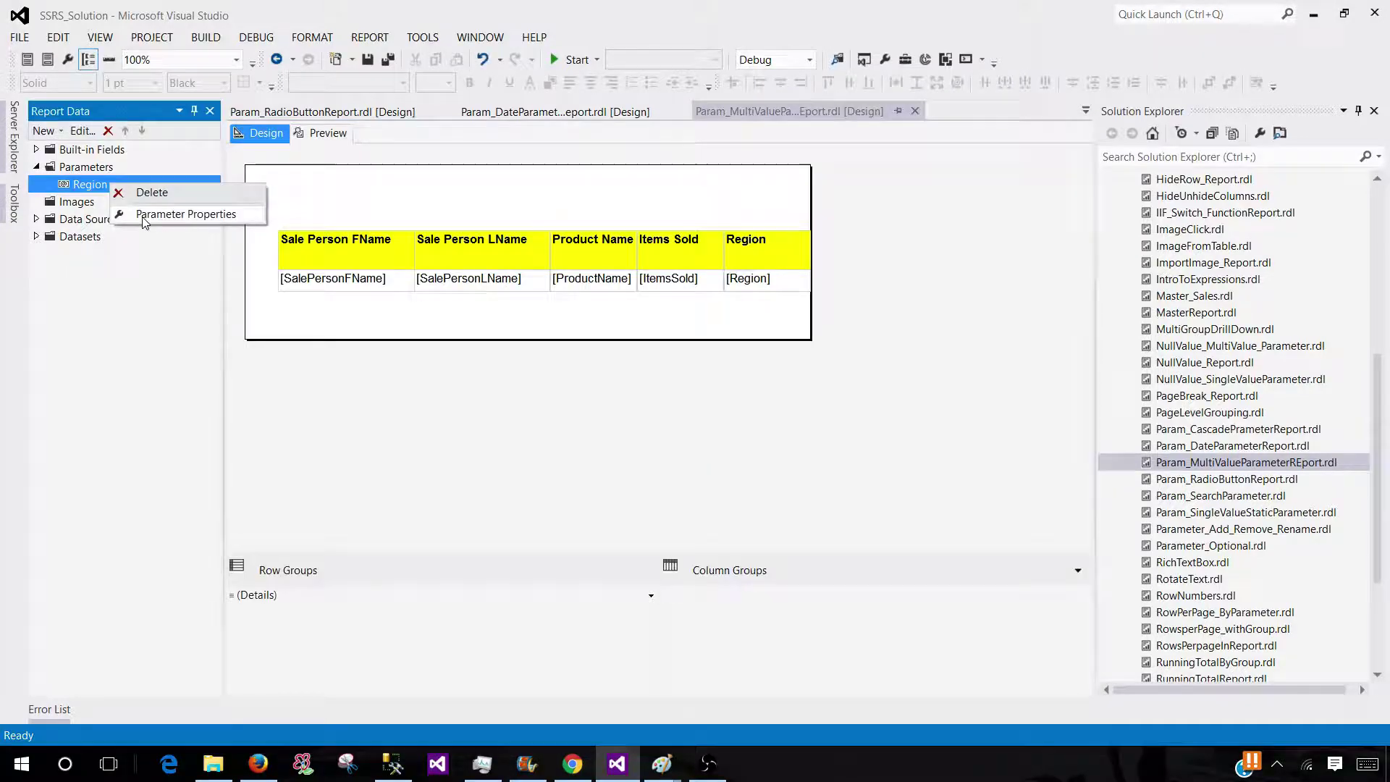
left_click(148, 215)
left_click(437, 135)
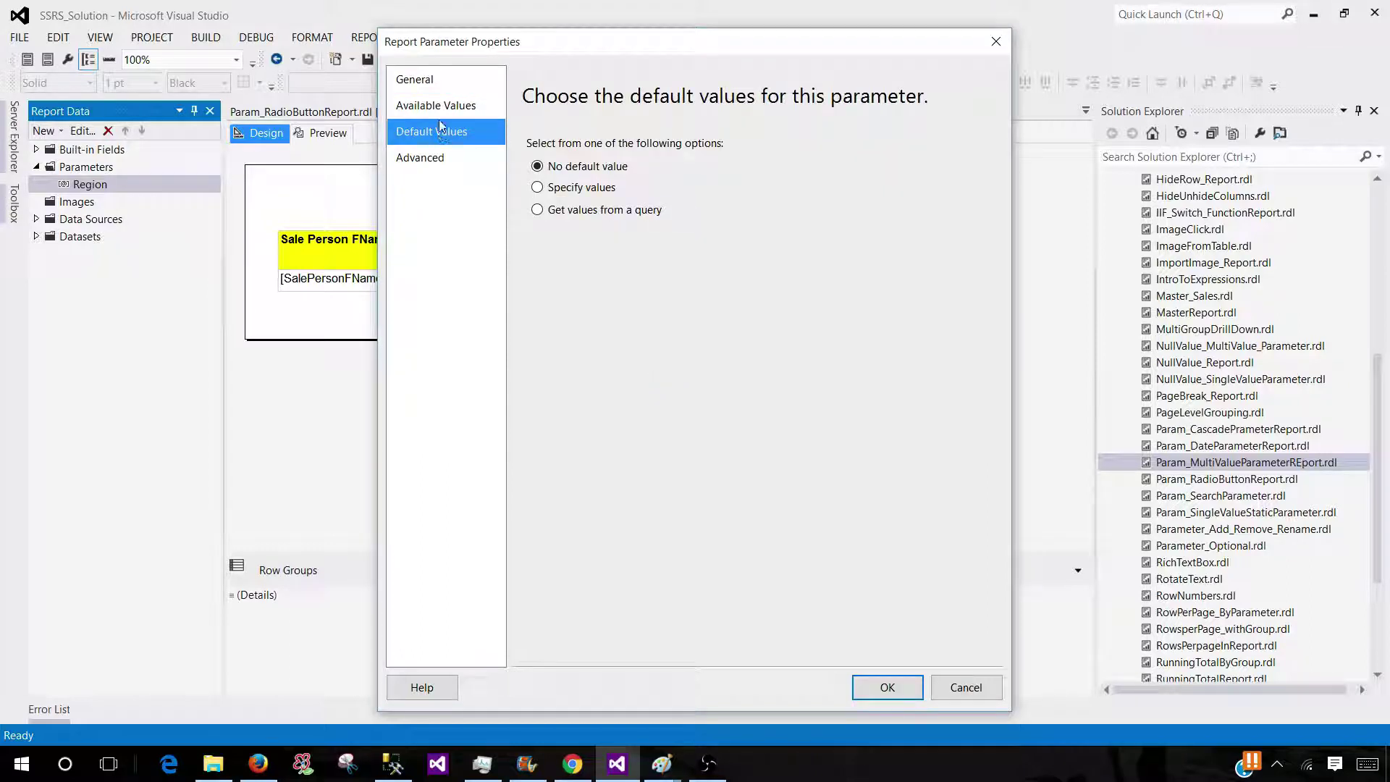
left_click(440, 106)
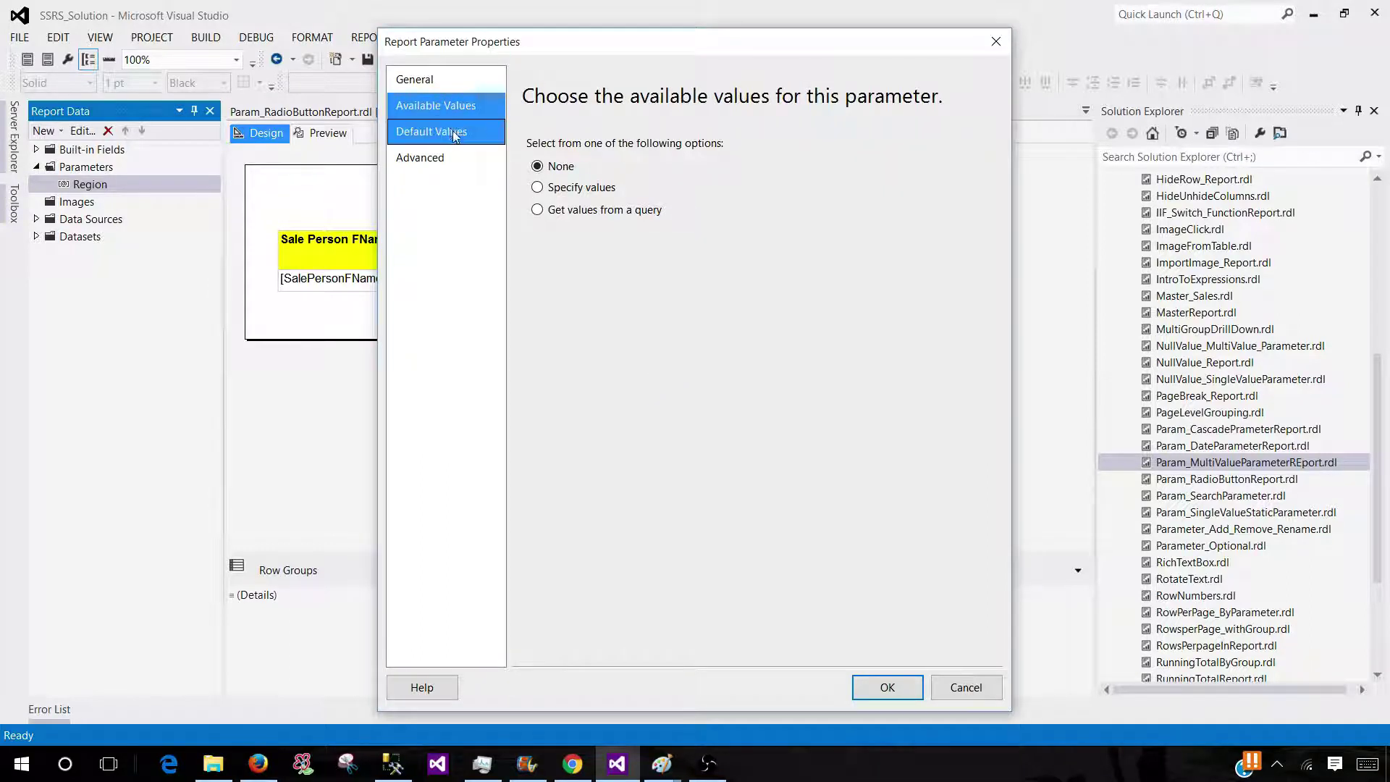
left_click(488, 160)
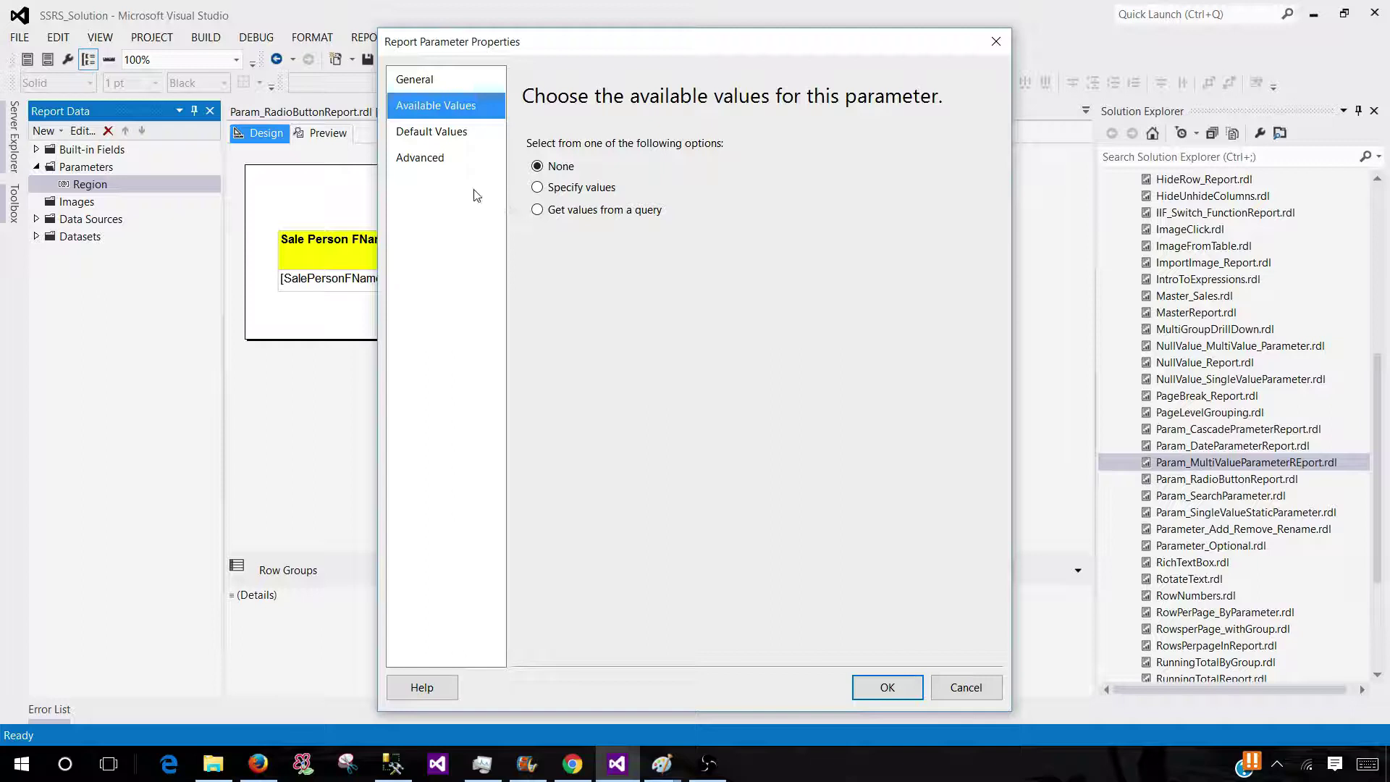
left_click(536, 210)
left_click(594, 275)
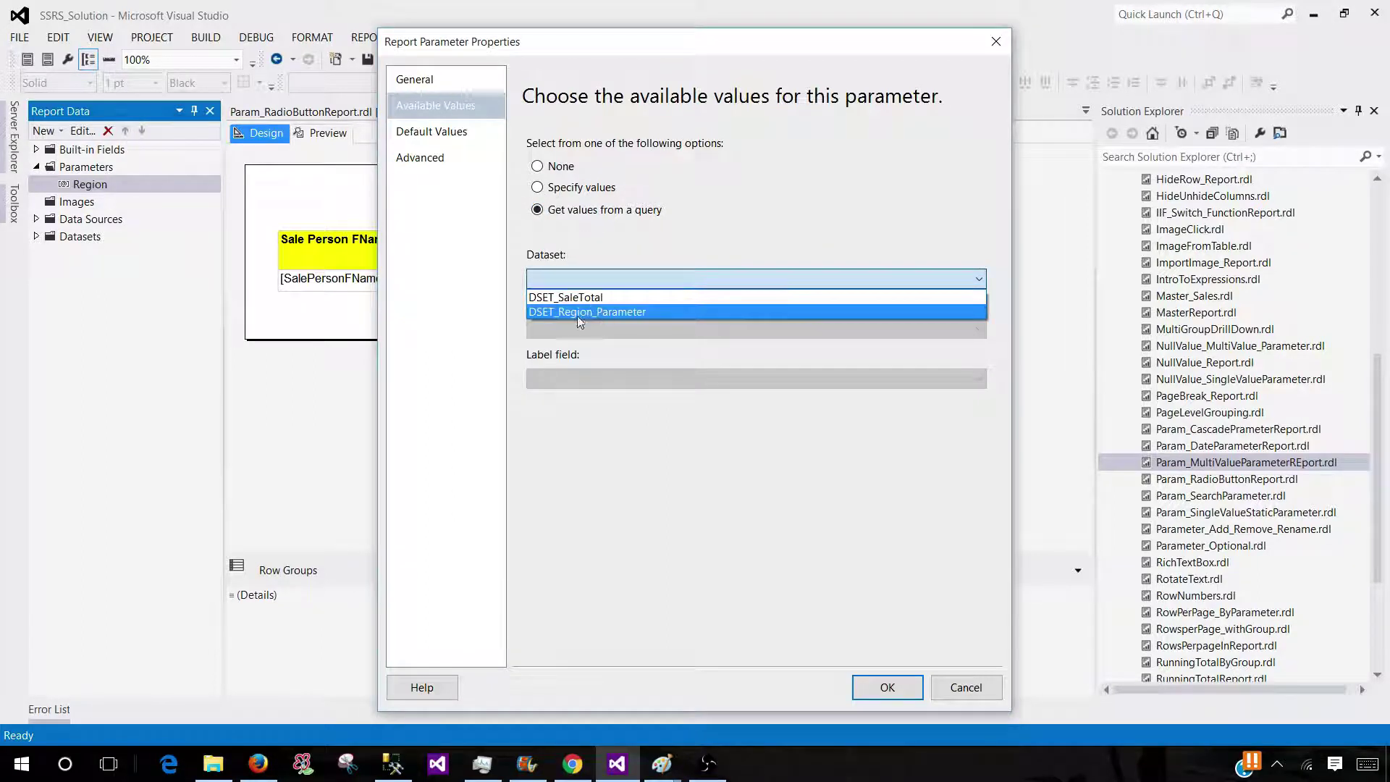
left_click(579, 312)
left_click(572, 331)
left_click(601, 359)
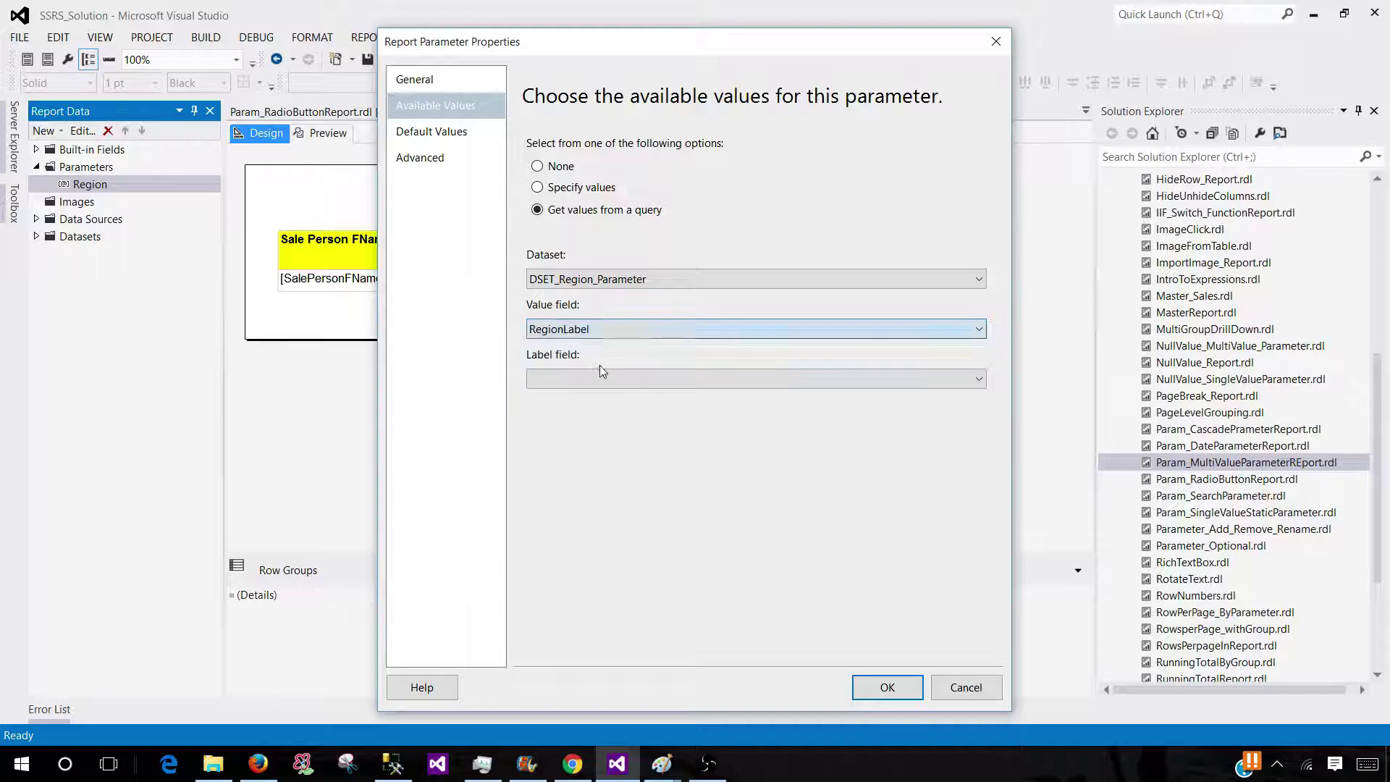
left_click(600, 375)
left_click(601, 394)
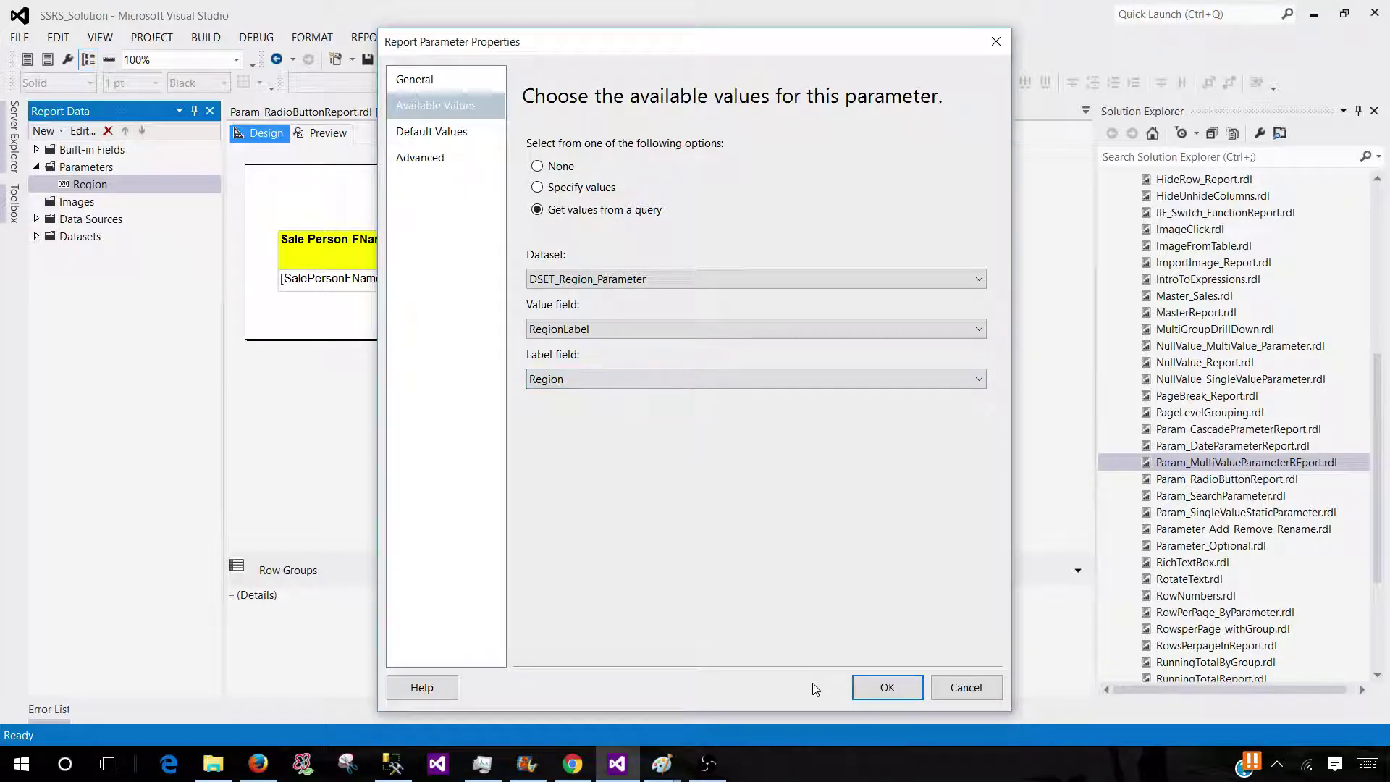
left_click(885, 688)
Step: Preview the report with Asia, Europe and North America ticked in Choose Region/s
left_click(333, 141)
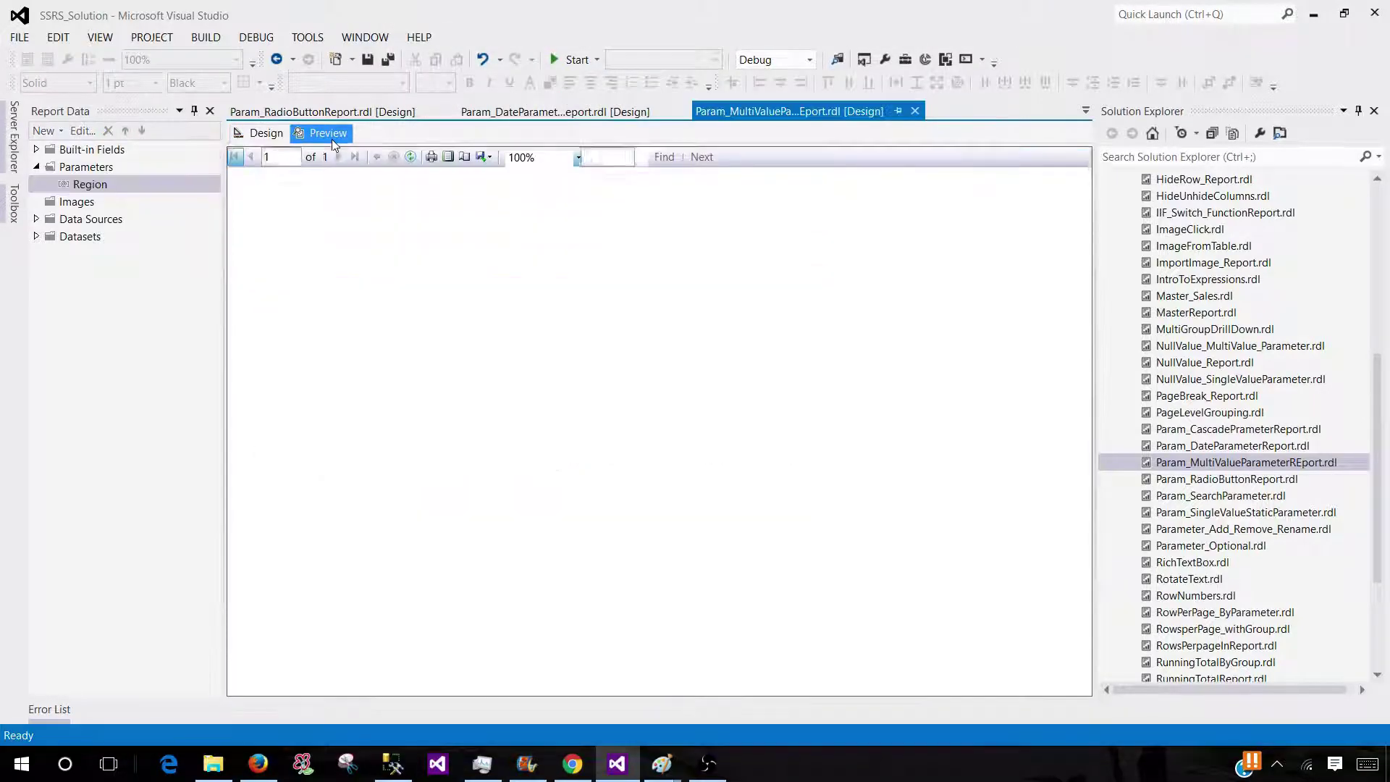
left_click(334, 162)
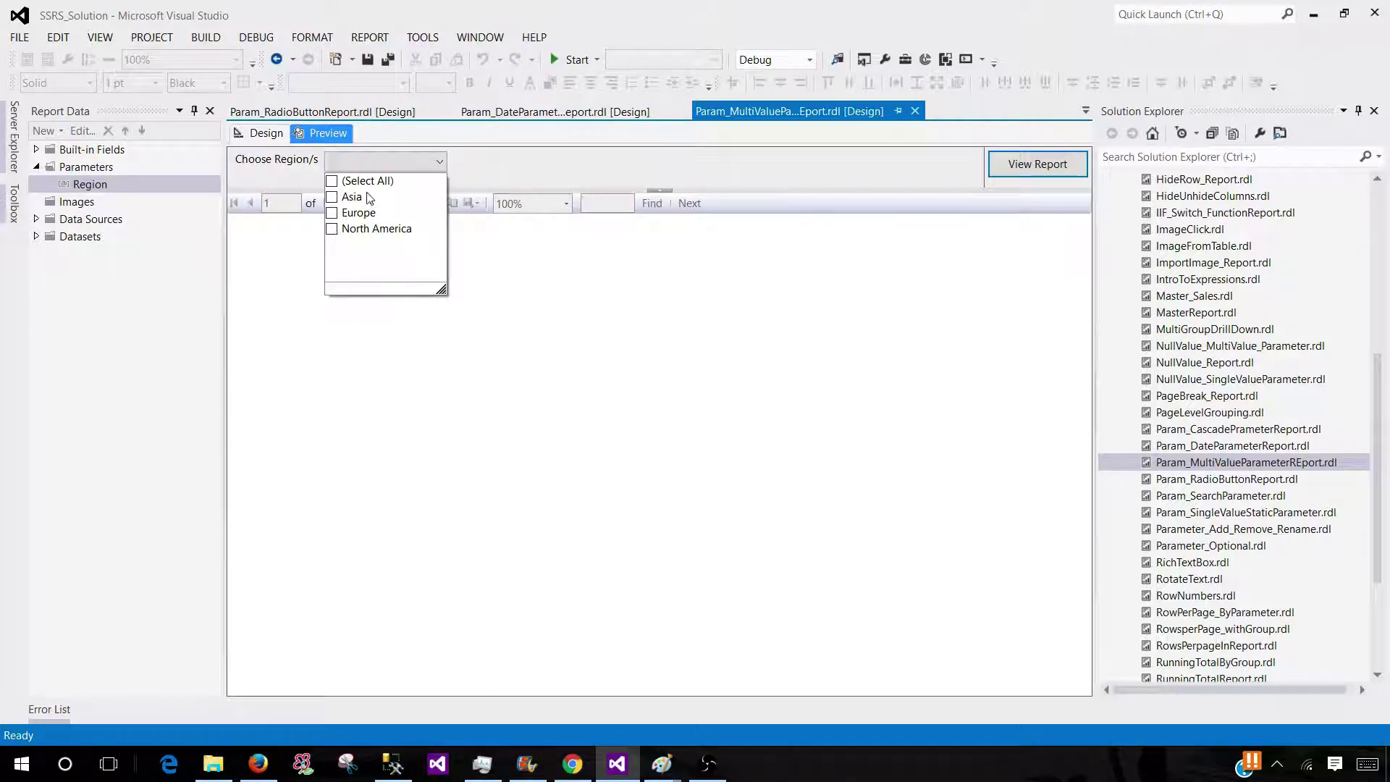
left_click(338, 199)
left_click(338, 215)
left_click(338, 231)
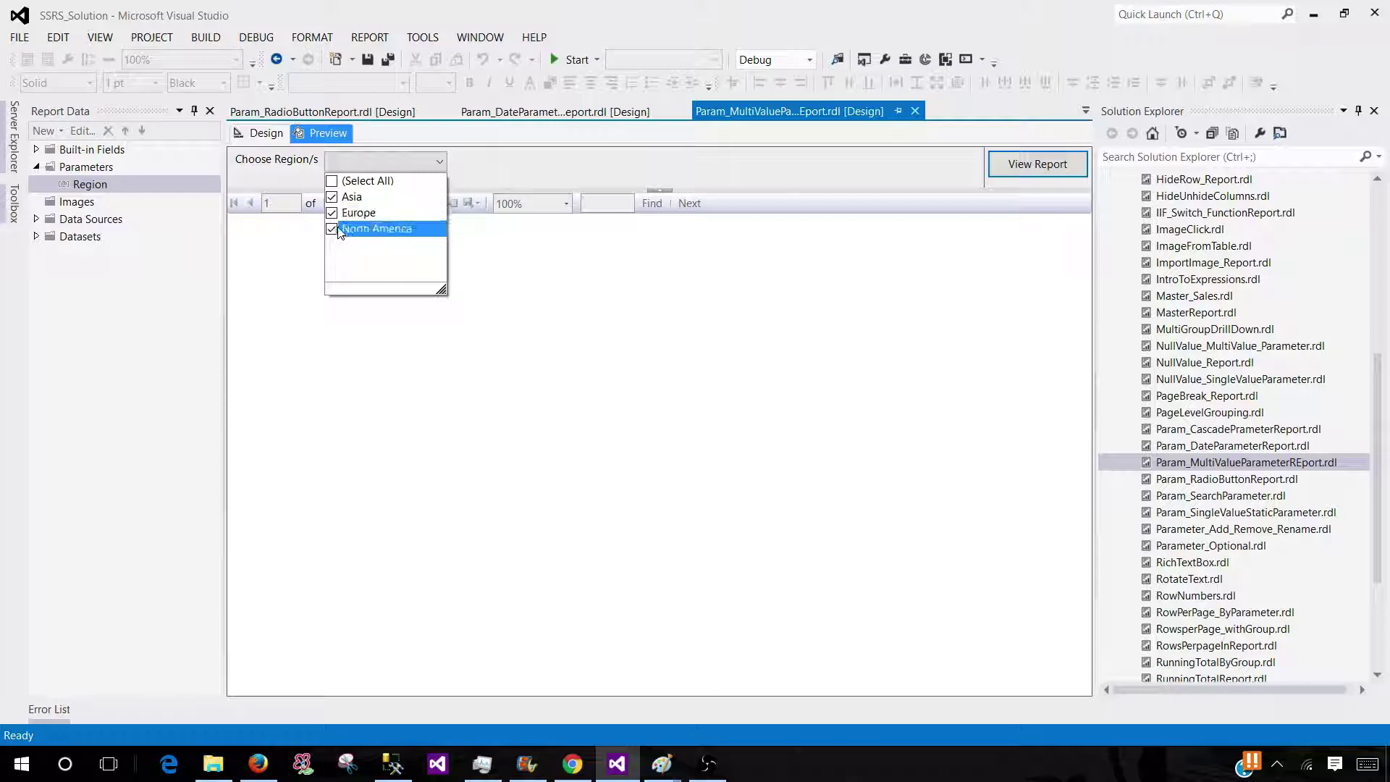
left_click(1013, 166)
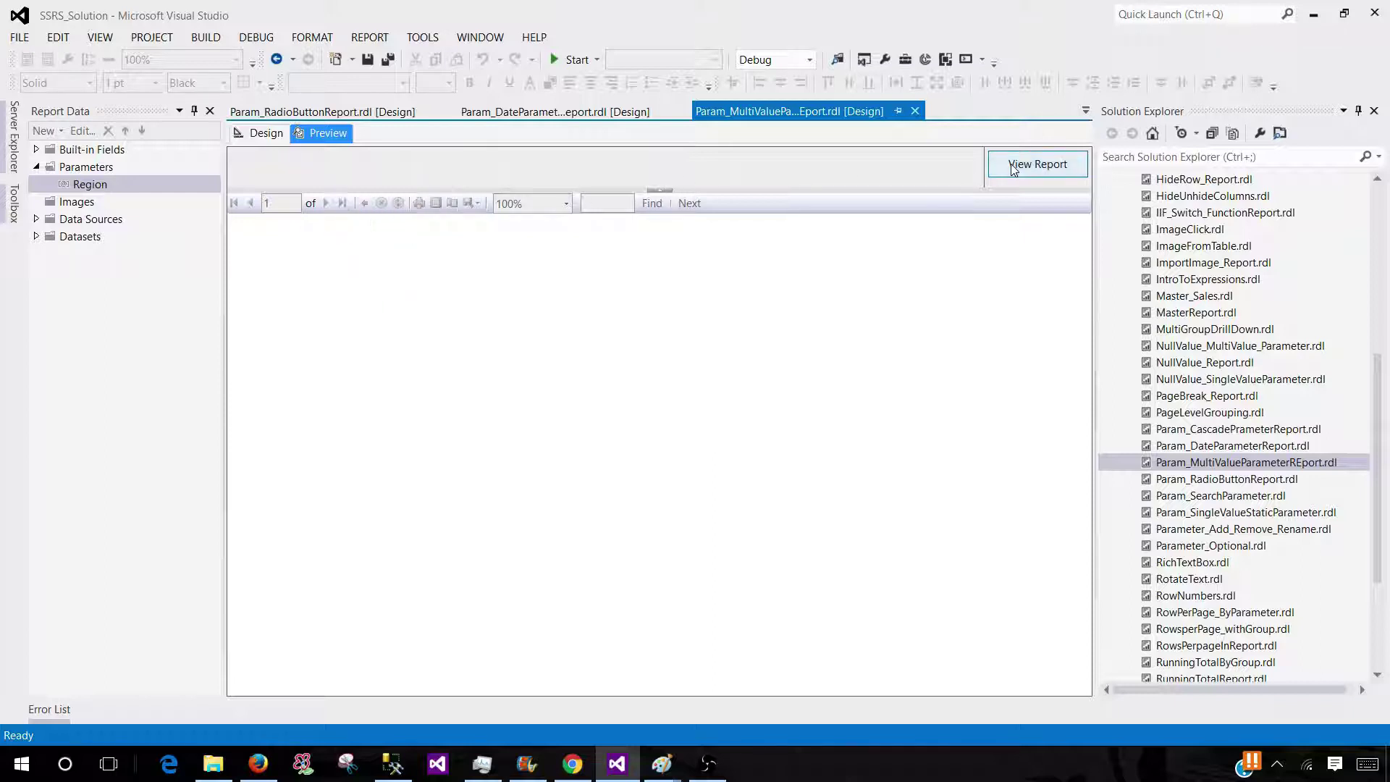